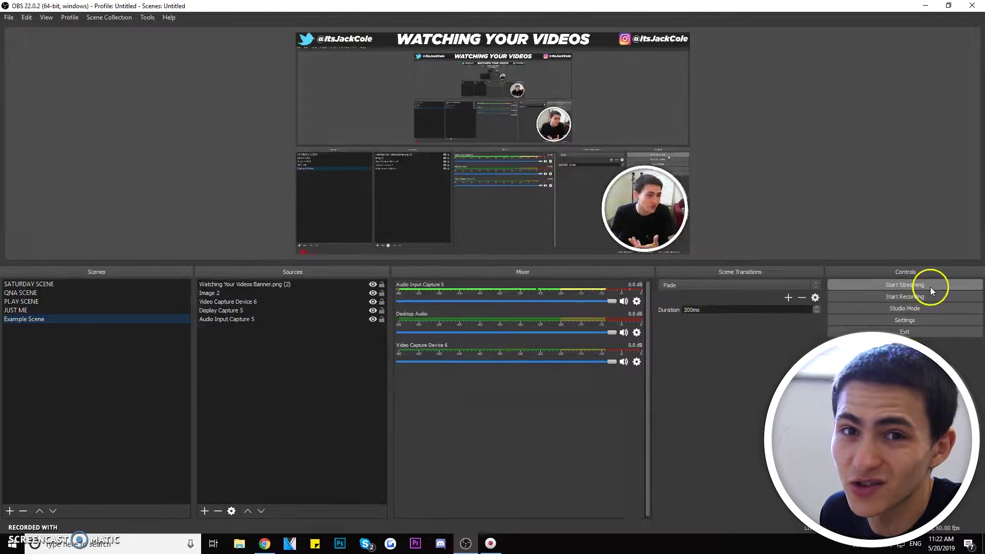
left_click(308, 370)
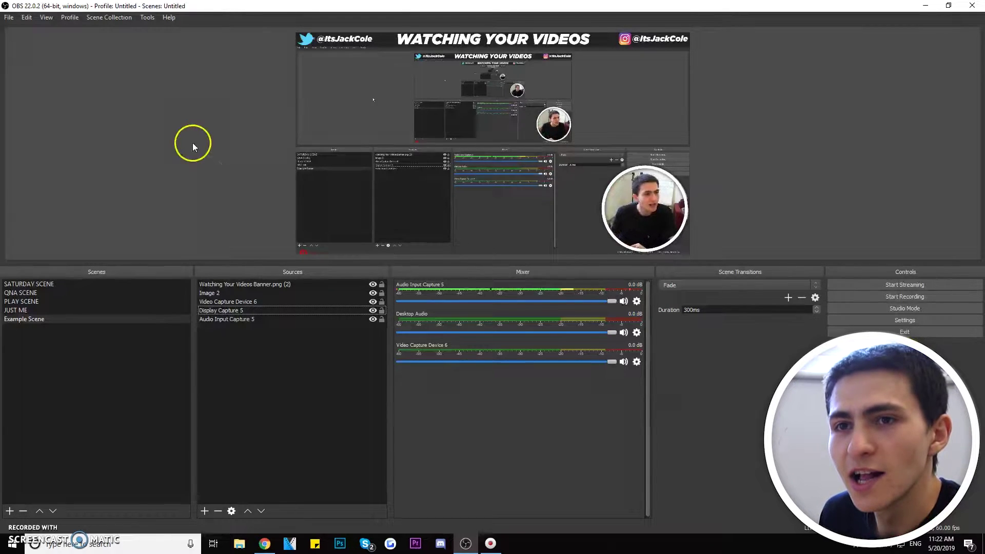
left_click(46, 320)
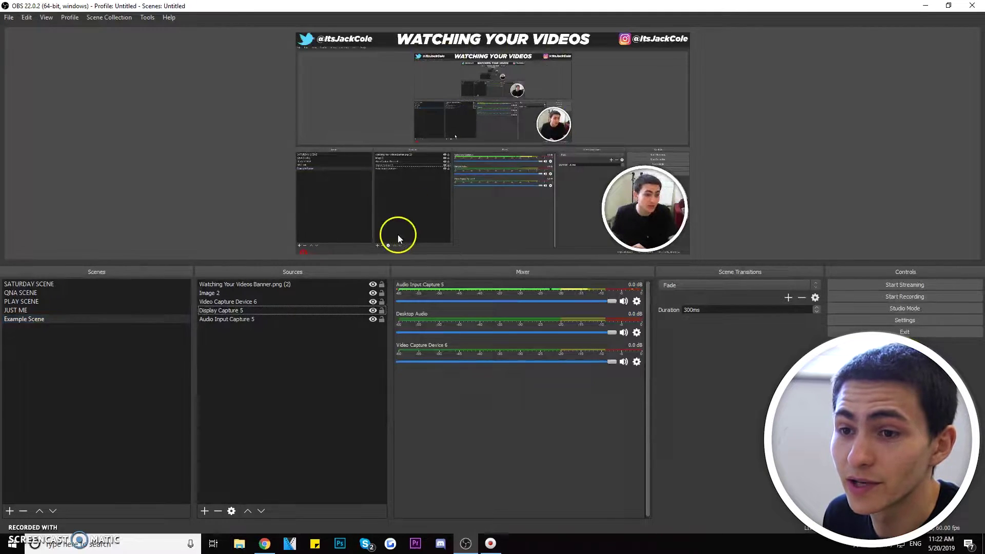
left_click(47, 408)
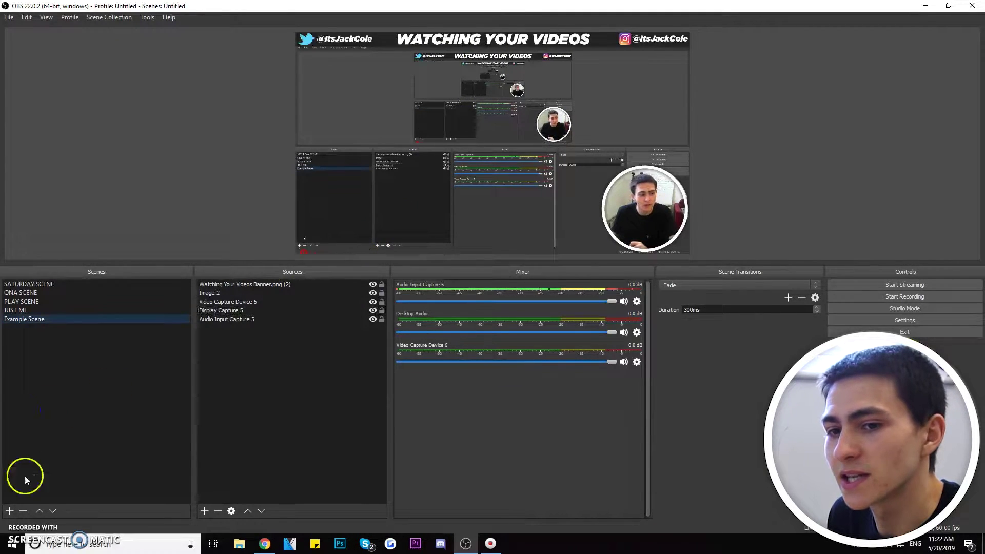
- Add a new scene named "Example Scene 2"
left_click(9, 511)
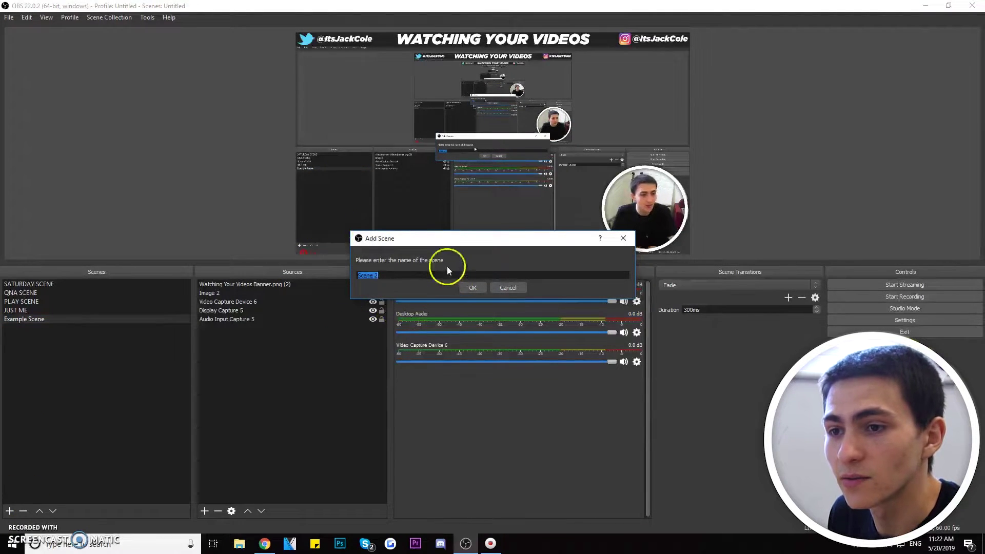
key("BackSpace")
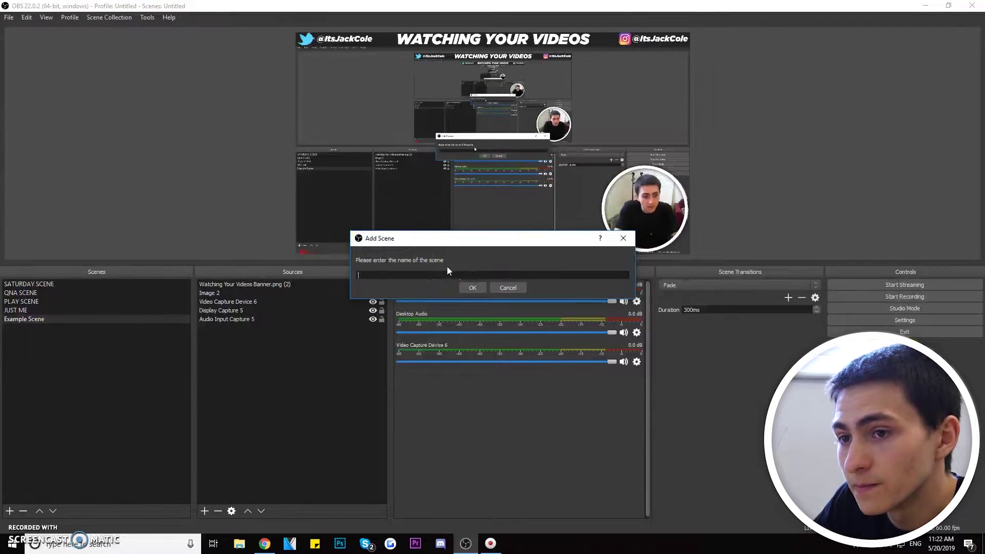
type("Example Scene")
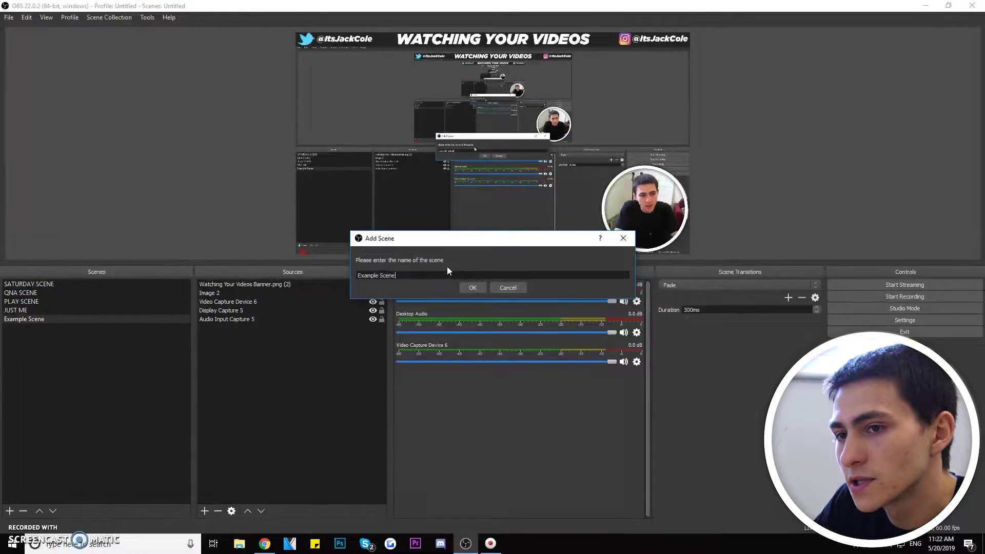
type(" 2")
key("Return")
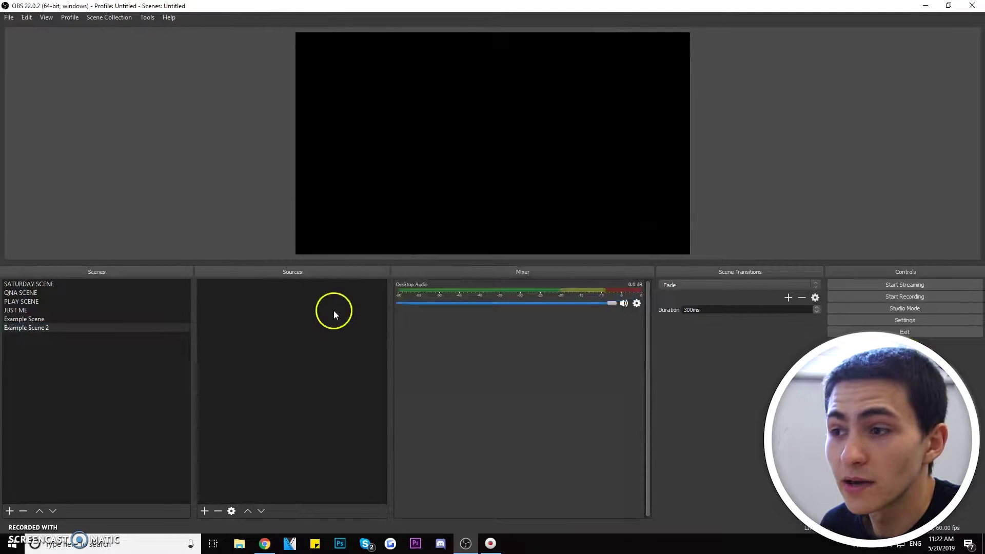
- Start a recording of the empty scene and stop it again
left_click(907, 296)
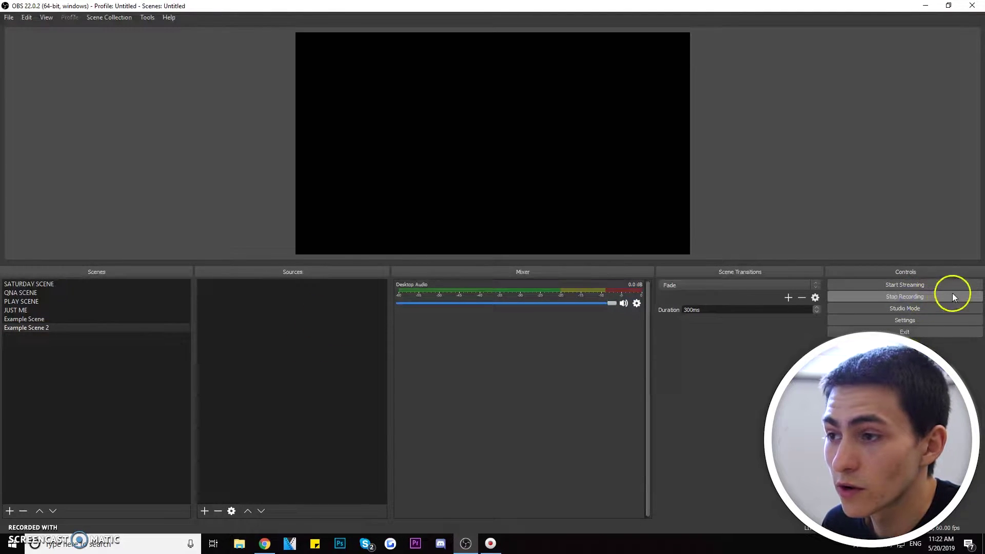
left_click(949, 297)
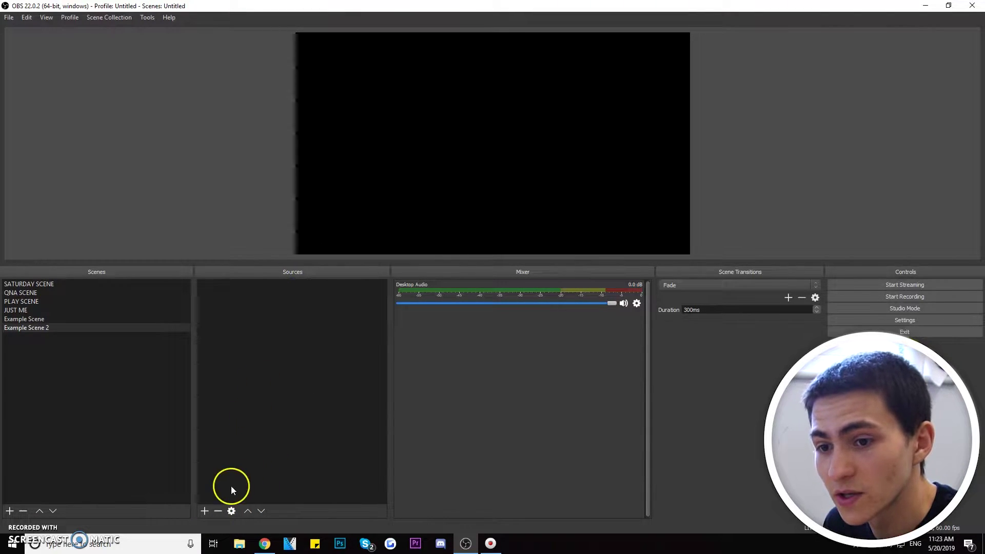
- Add a new Video Capture Device source to Example Scene 2 with a custom resolution of 1920x1080
left_click(205, 511)
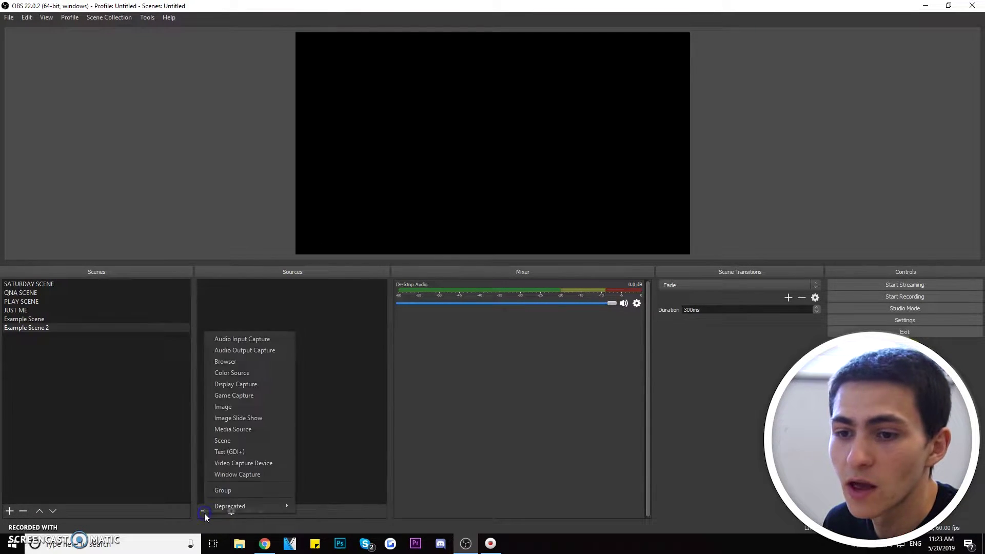
left_click(247, 463)
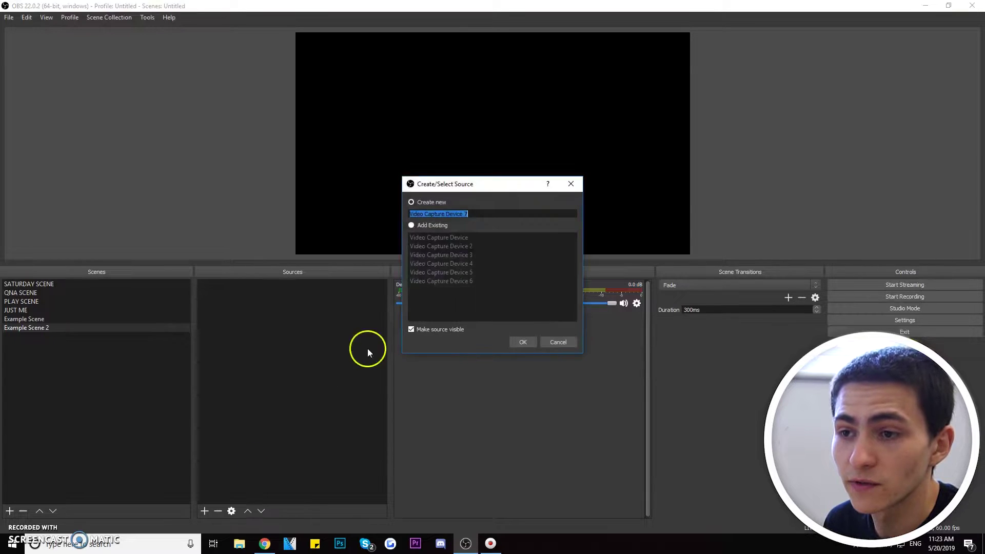
left_click(523, 340)
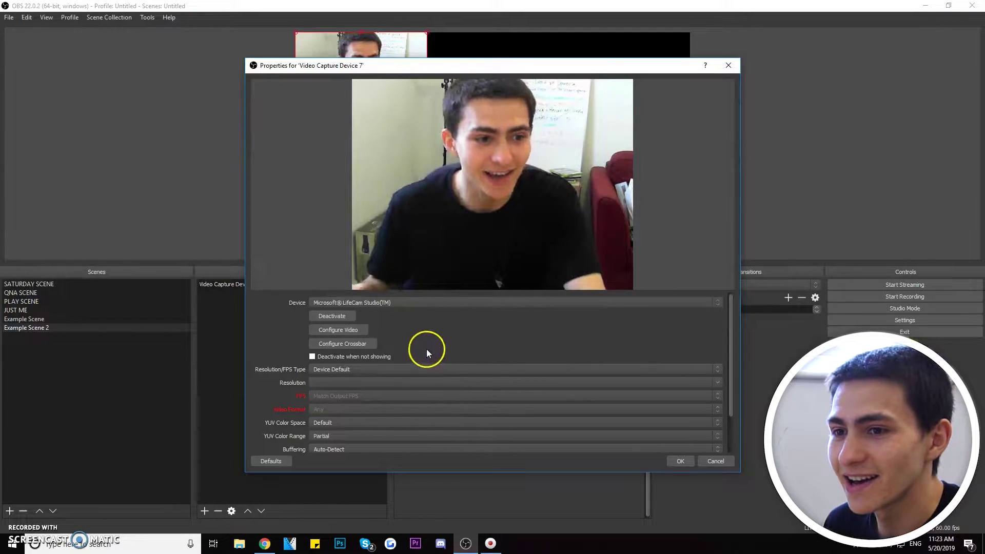
left_click(364, 369)
left_click(349, 383)
left_click(356, 383)
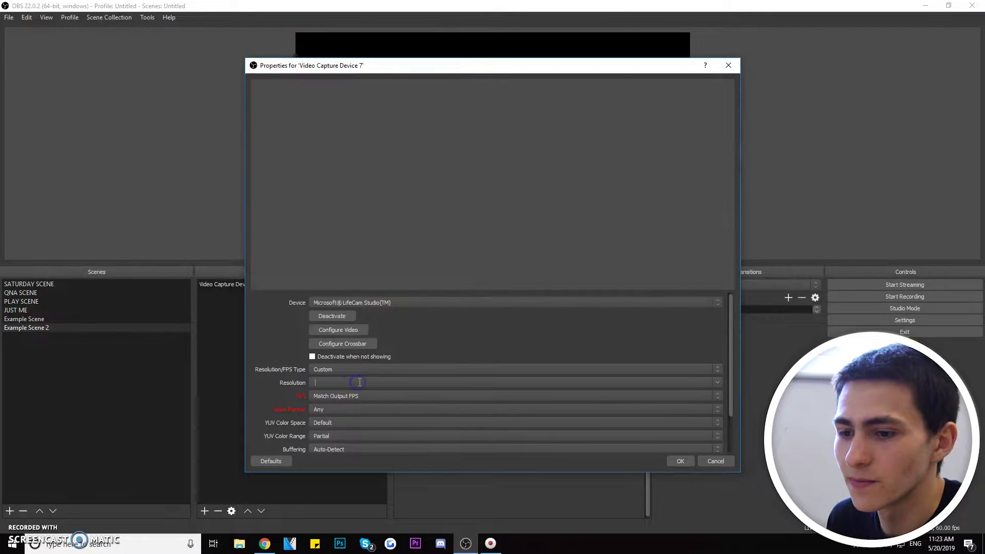
left_click(358, 384)
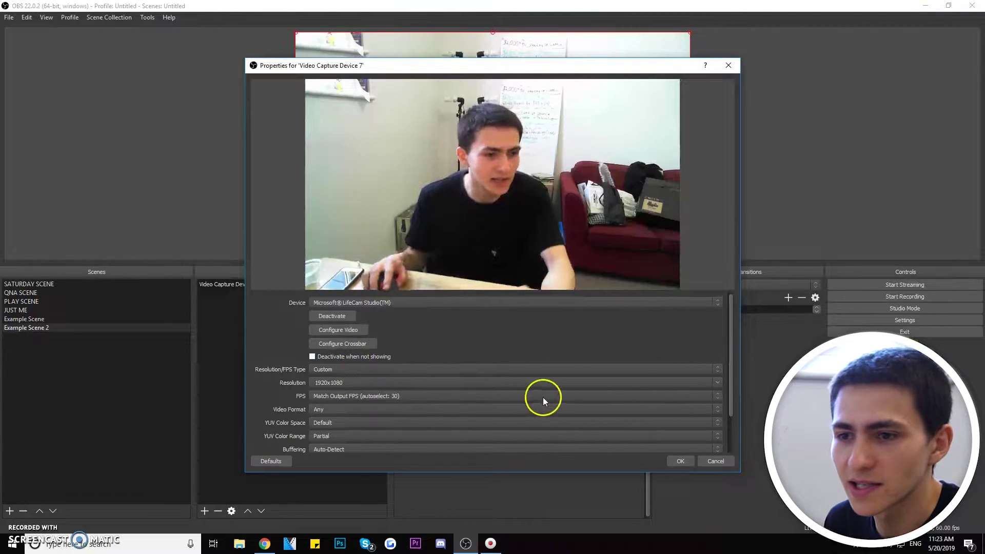
- Review the webcam's image and camera control settings, and confirm the video capture source's properties
left_click(348, 329)
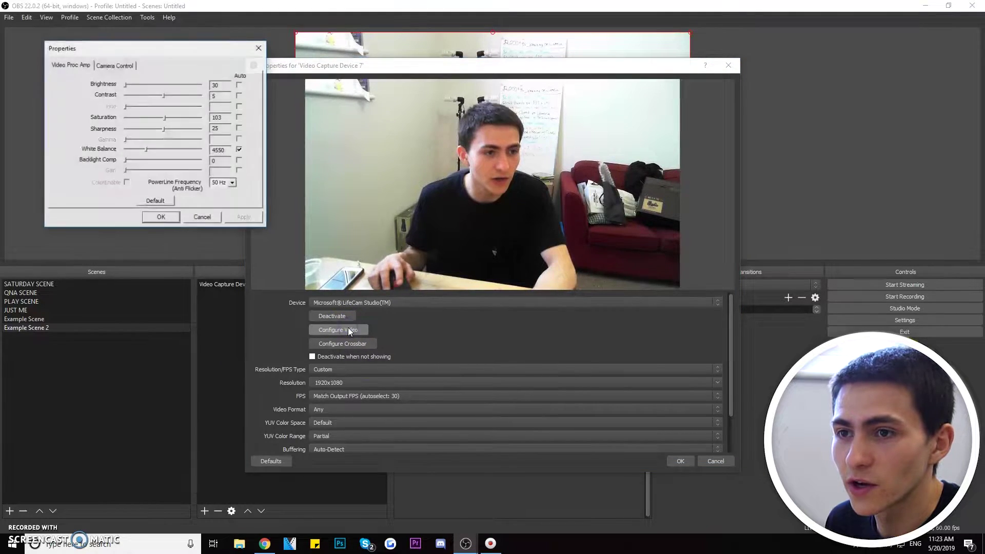
left_click(115, 66)
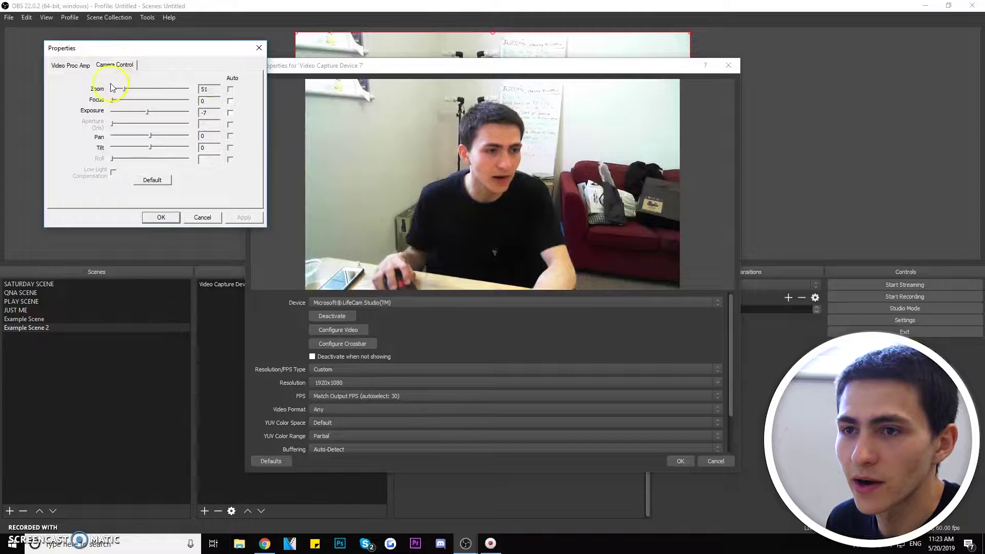
left_click(70, 66)
left_click(162, 217)
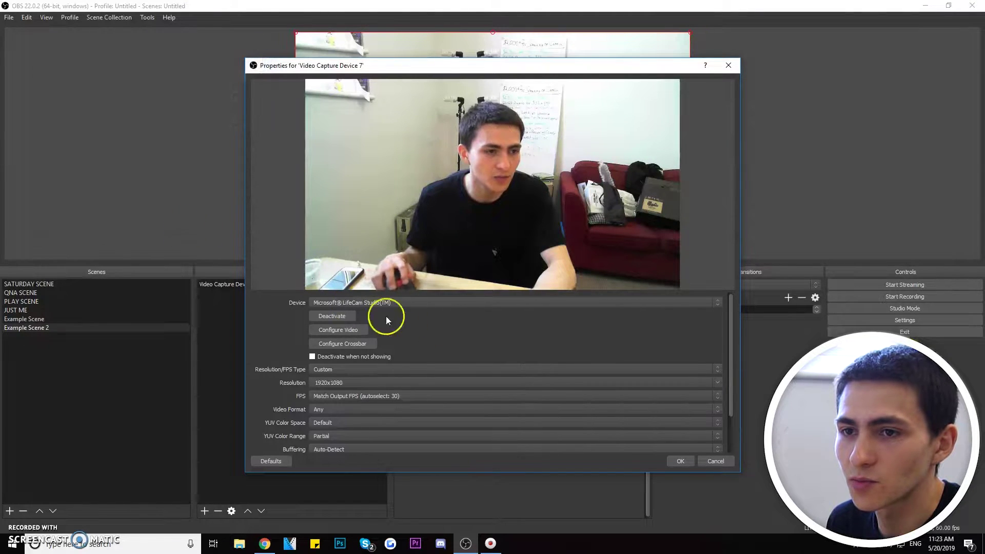
left_click(680, 461)
left_click(680, 461)
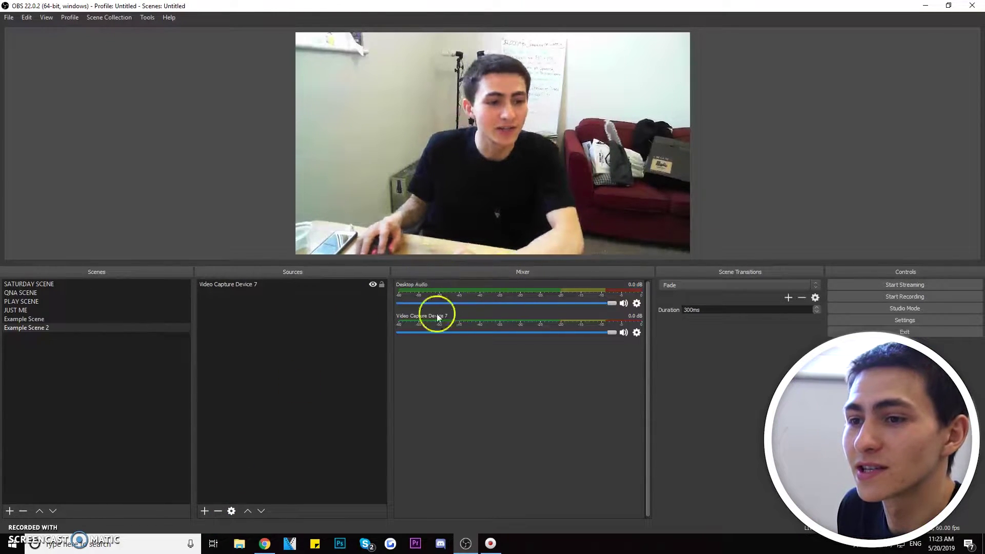
- Add a new Audio Input Capture source to Example Scene 2, using the USB PnP Audio Device microphone
left_click(208, 512)
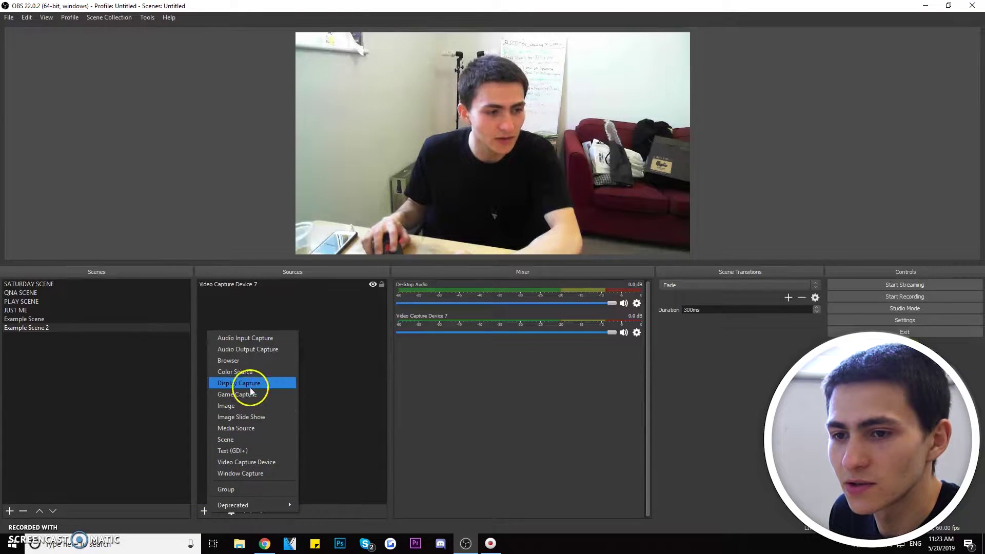
left_click(266, 339)
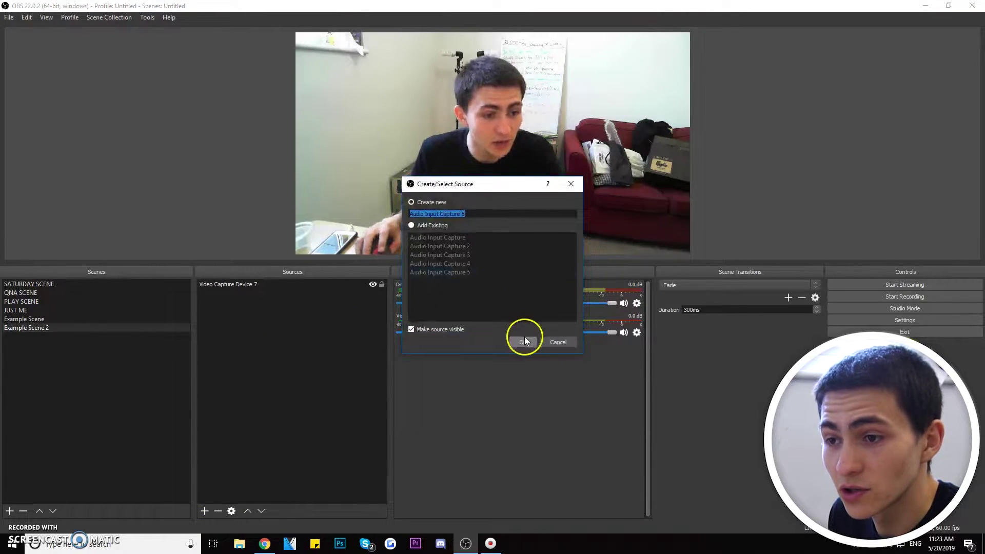
left_click(525, 339)
left_click(343, 87)
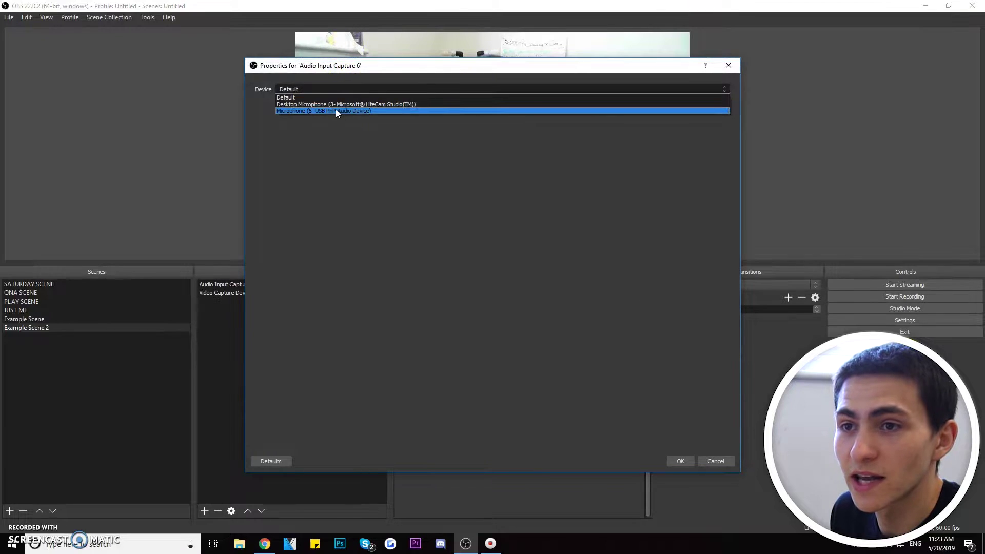
left_click(336, 109)
left_click(691, 461)
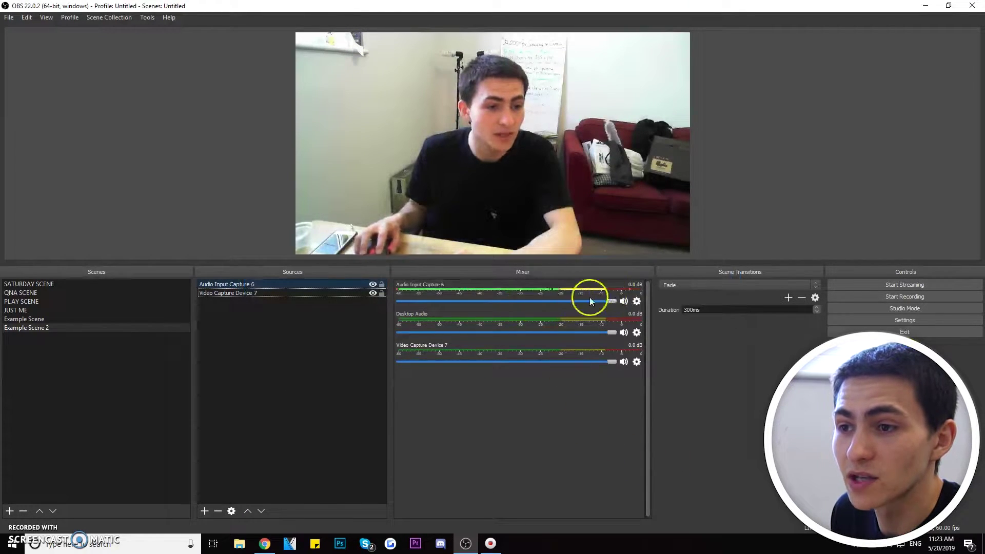
left_click(425, 316)
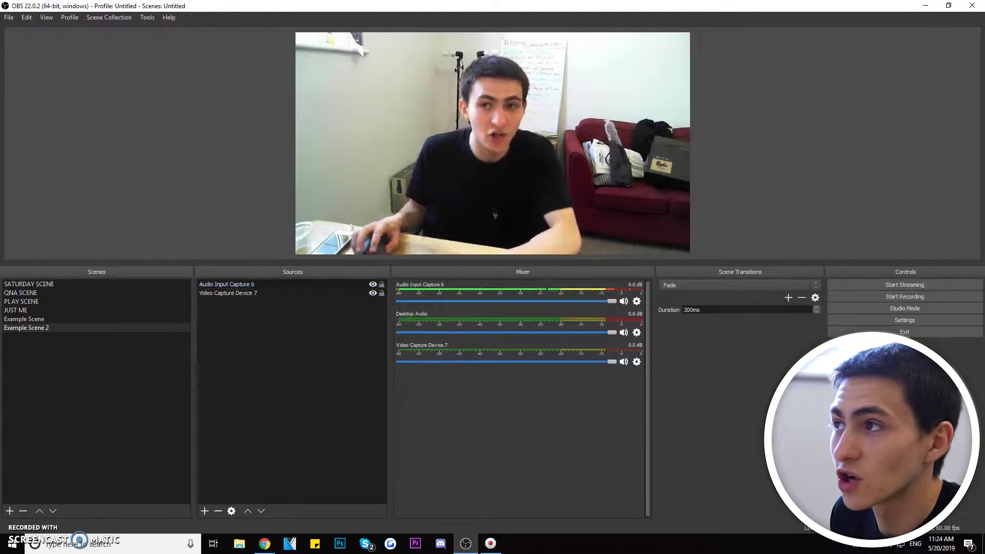
- Switch to Chrome, then restore and narrow its window so that OBS stays partly visible behind it
key("alt+Tab")
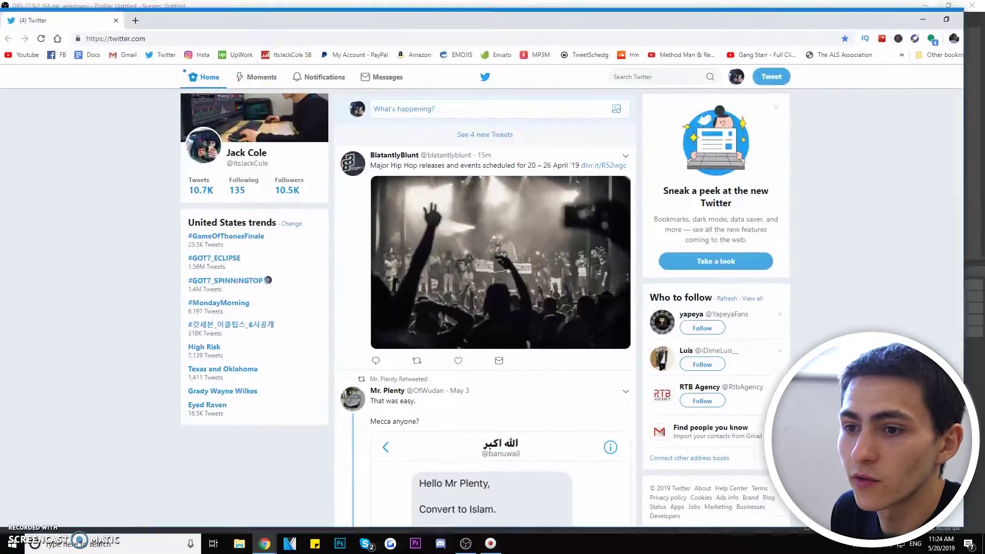
left_click(385, 44)
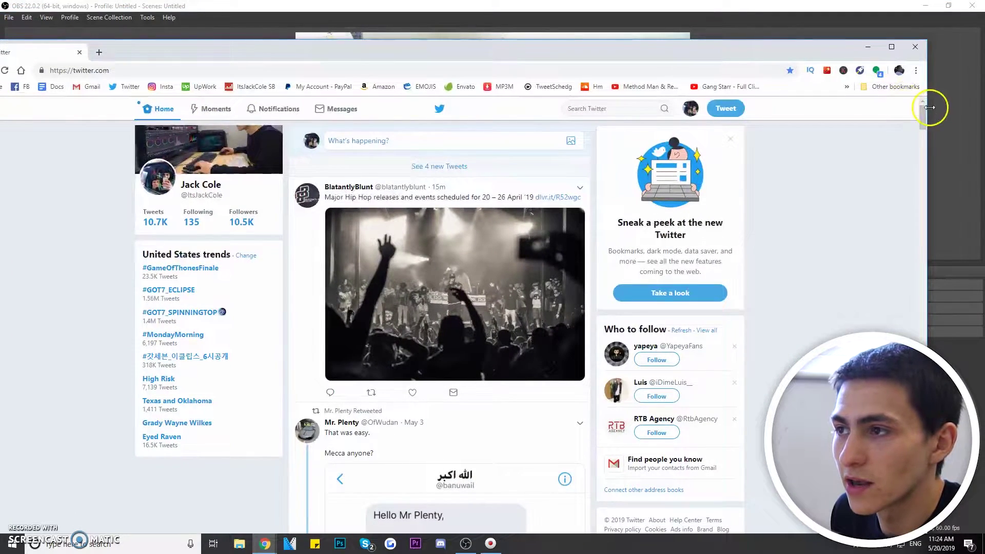
left_click_drag(930, 107, 441, 107)
left_click_drag(308, 44, 441, 44)
- Play a video from the YouTube subscriptions beside the mixer to check the Desktop Audio level, and close the browser
left_click(164, 78)
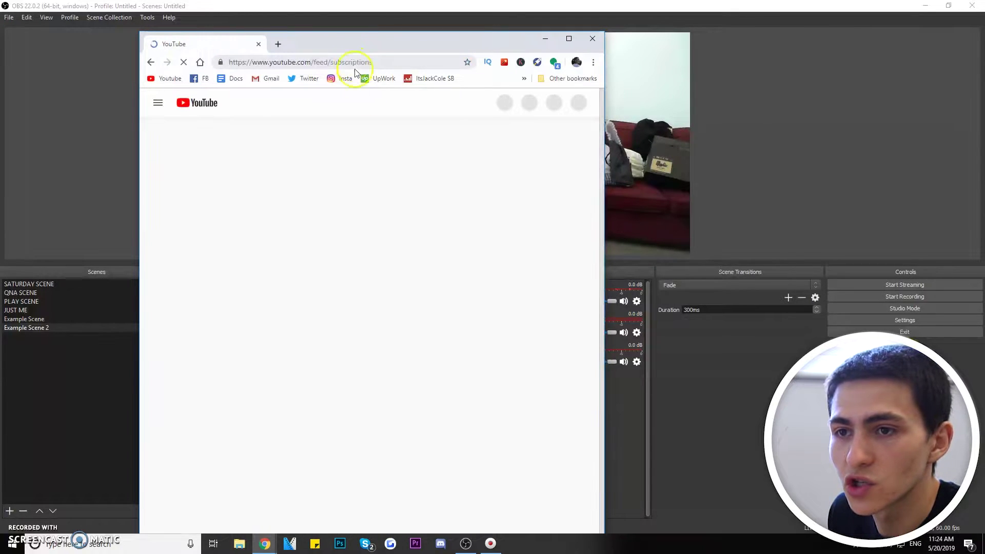
left_click(291, 174)
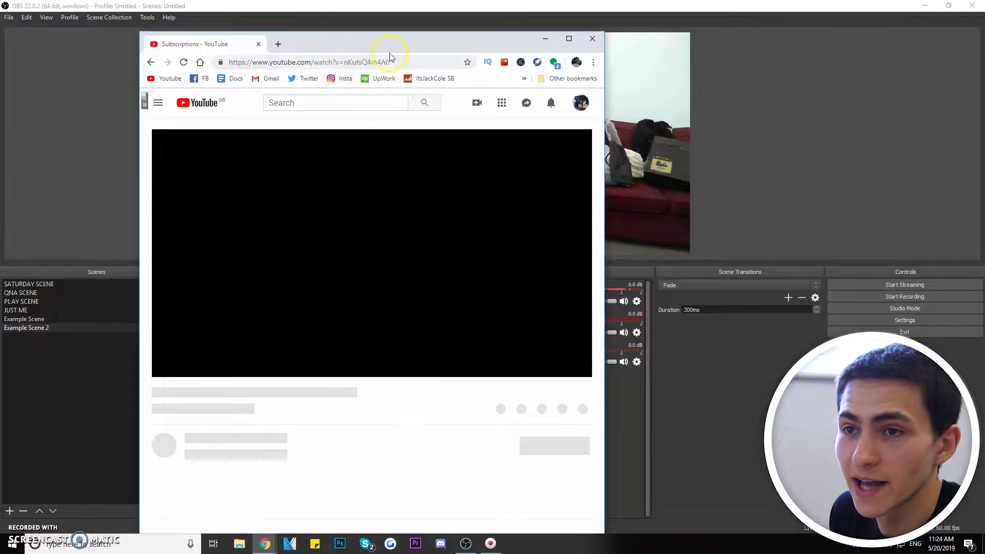
left_click_drag(390, 54, 304, 35)
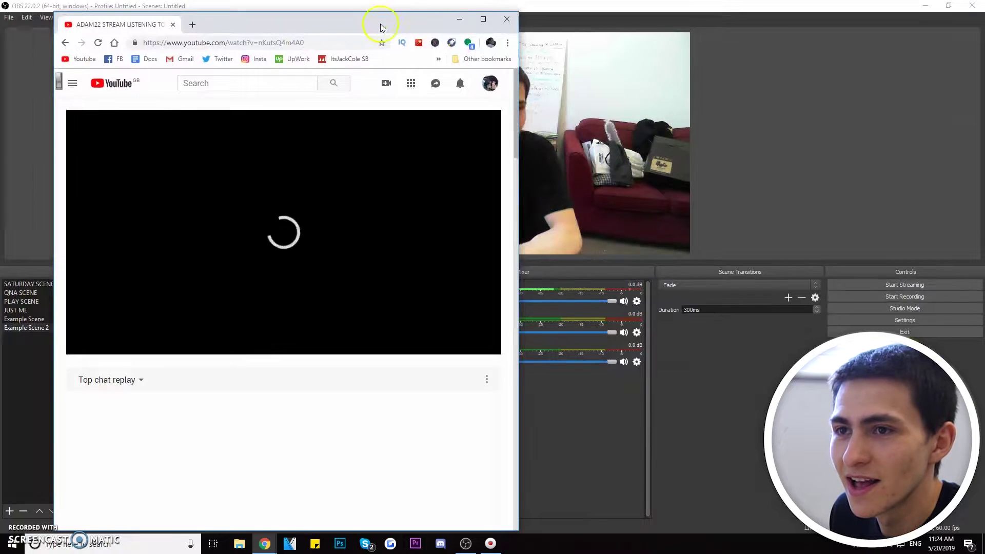
left_click_drag(379, 26, 254, 30)
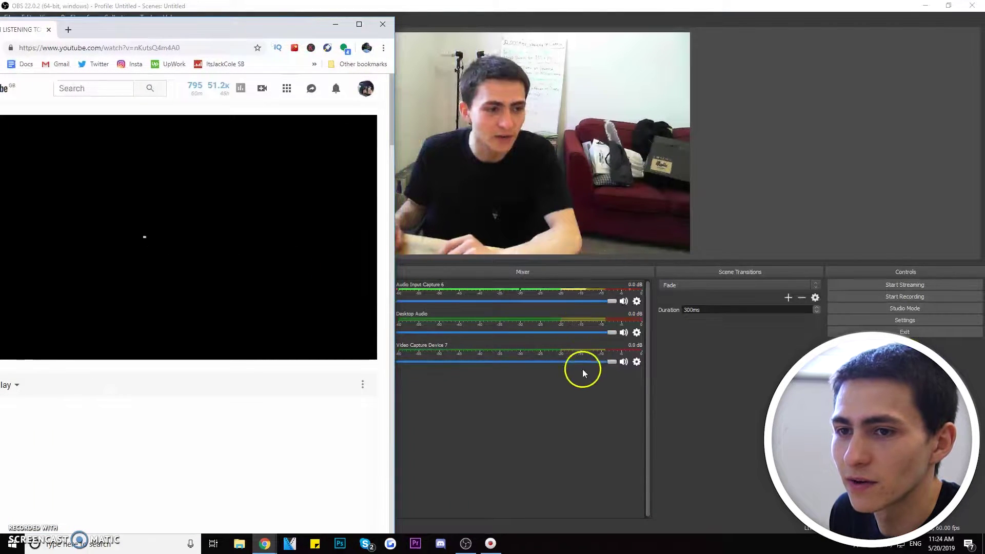
left_click(4, 350)
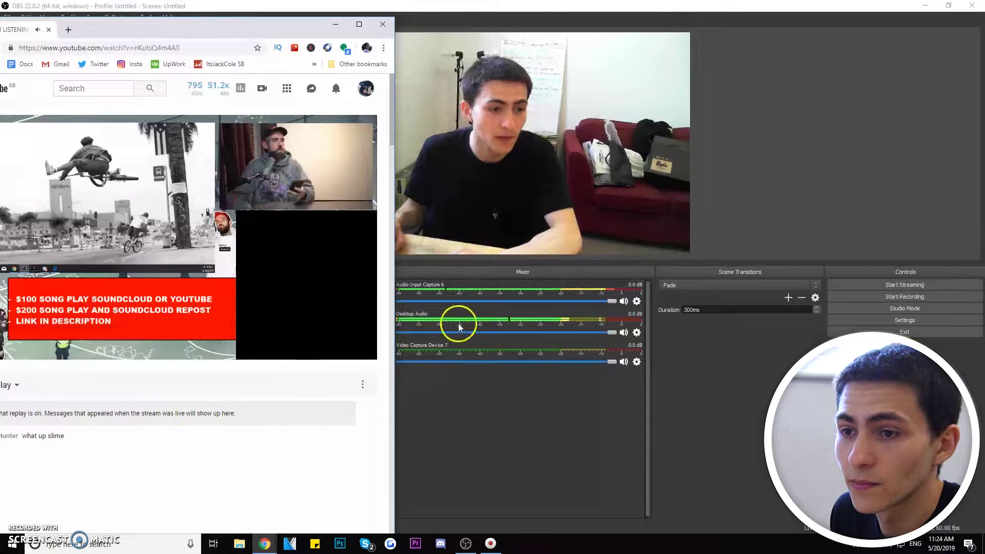
left_click(393, 23)
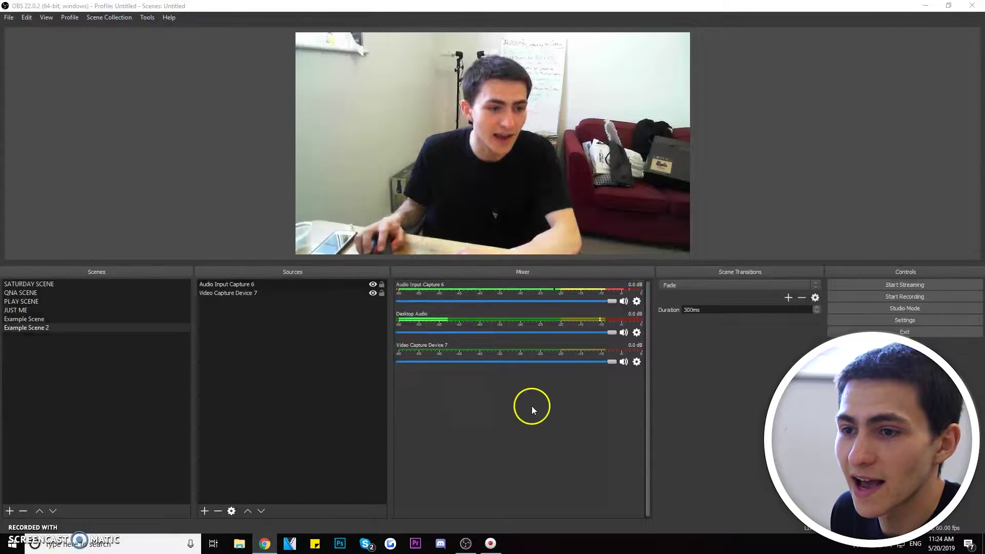
- View Example Scene's preview, sources and mixer for comparison, and return to Example Scene 2
left_click(319, 416)
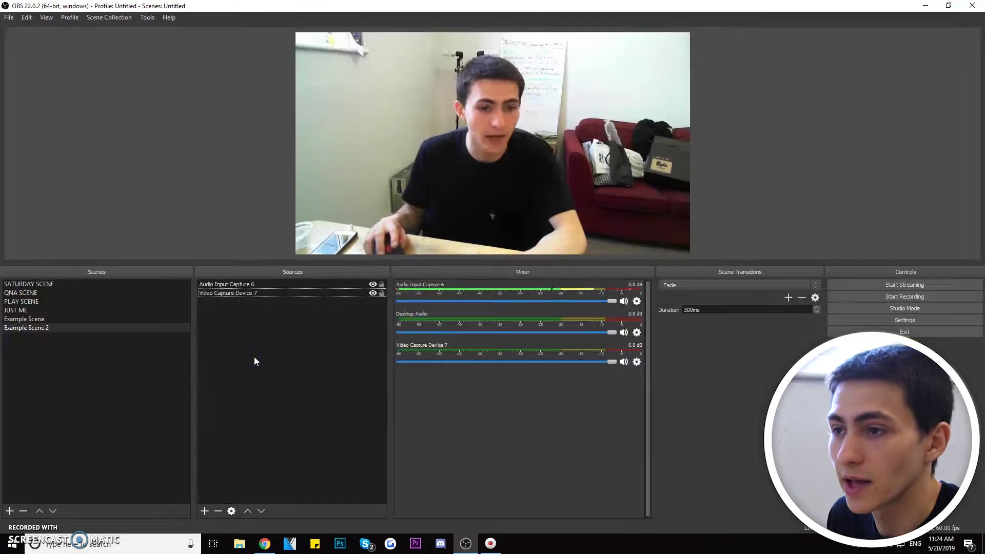
left_click(105, 320)
left_click(99, 319)
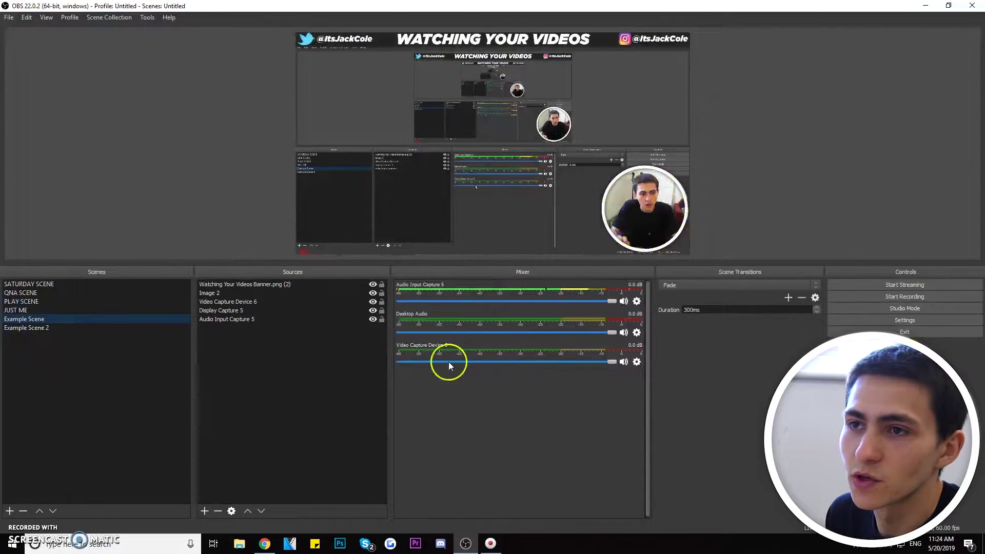
left_click(97, 327)
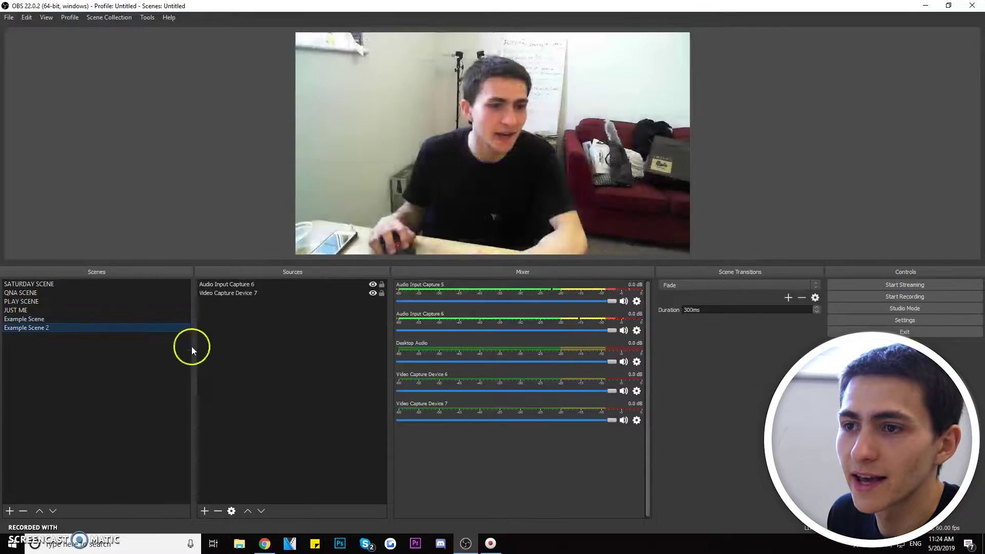
- Select the video capture source in Example Scene 2
left_click(274, 320)
left_click(227, 445)
left_click(251, 294)
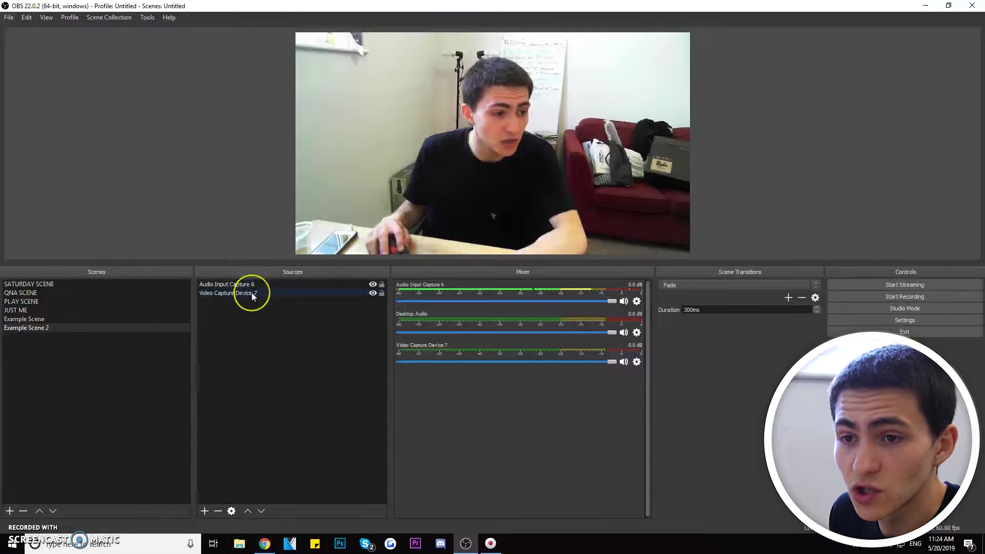
- Add a new Display Capture source showing Display 1: 1920x1080 @ 1920,0, with a new browser tab open on that monitor
left_click(206, 511)
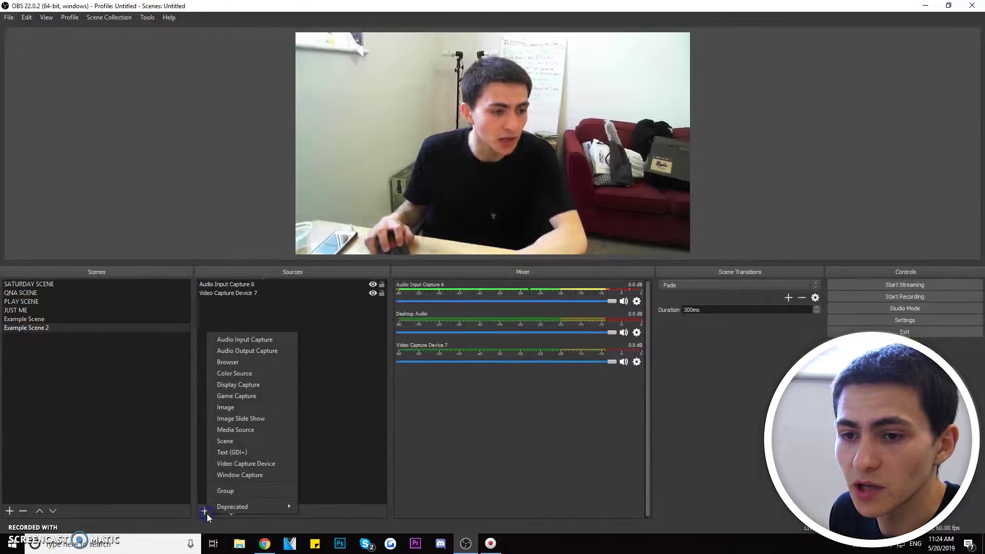
left_click(281, 385)
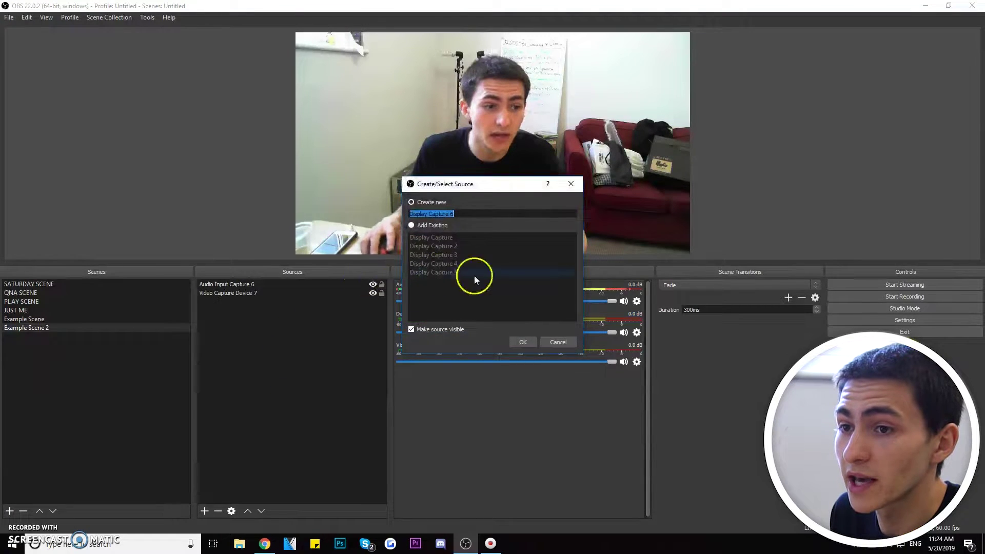
left_click(523, 342)
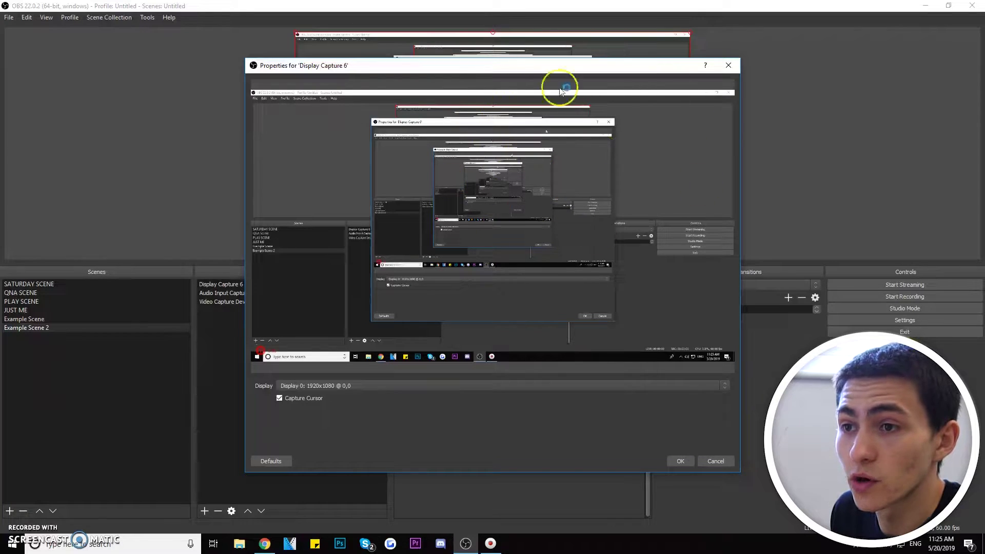
left_click_drag(553, 68, 582, 85)
left_click(405, 401)
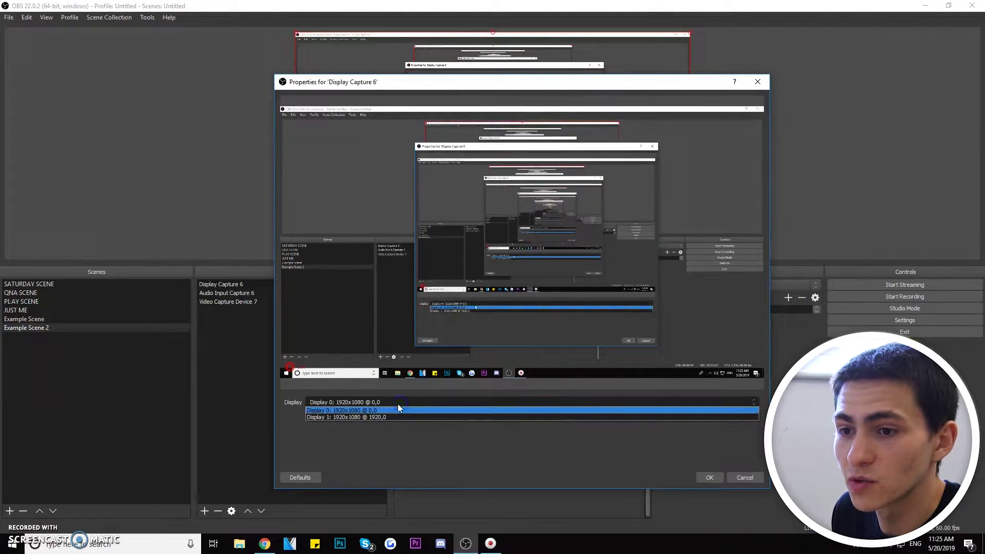
left_click(381, 416)
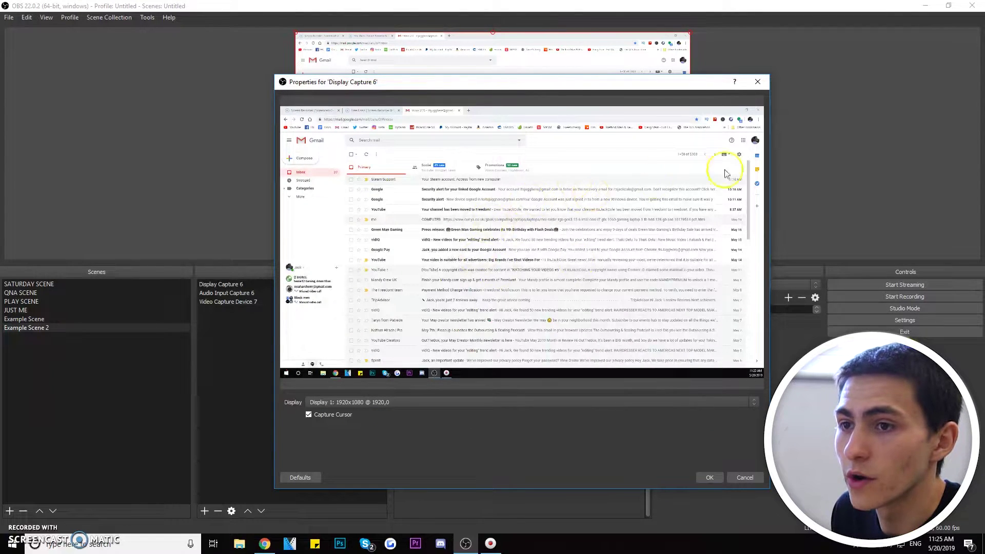
left_click(469, 111)
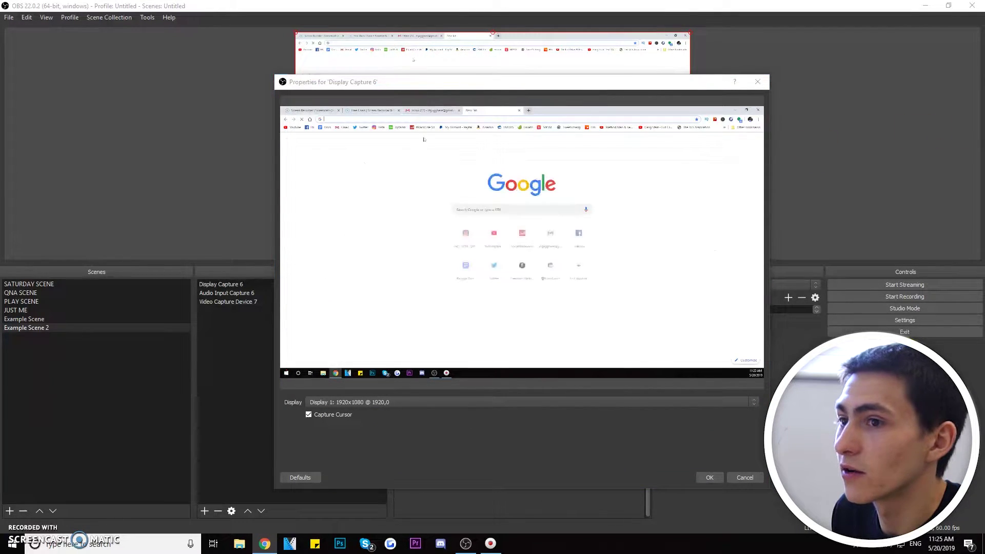
left_click(715, 476)
left_click(304, 375)
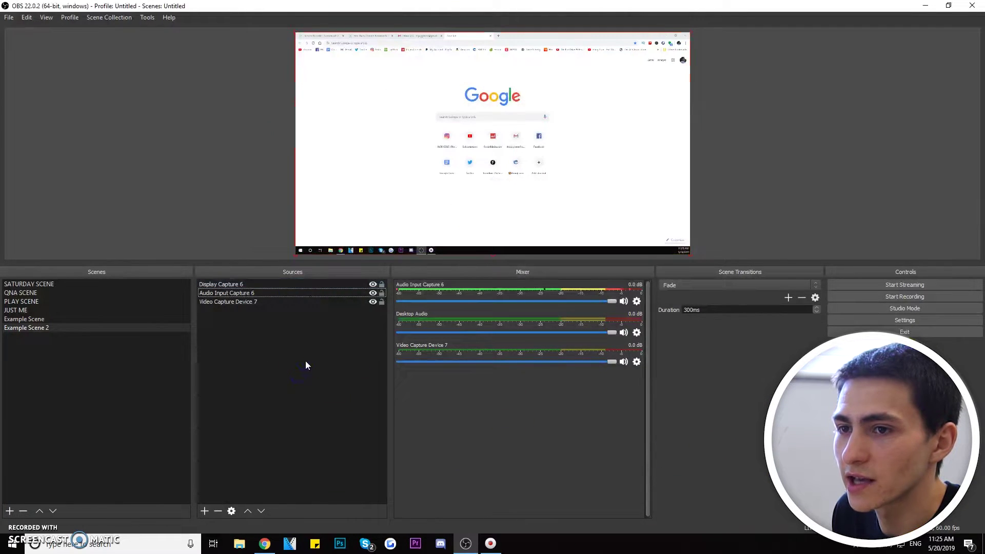
- Move the video capture source above the display capture in Example Scene 2's source order
left_click_drag(257, 301, 266, 282)
left_click(262, 288)
right_click(262, 291)
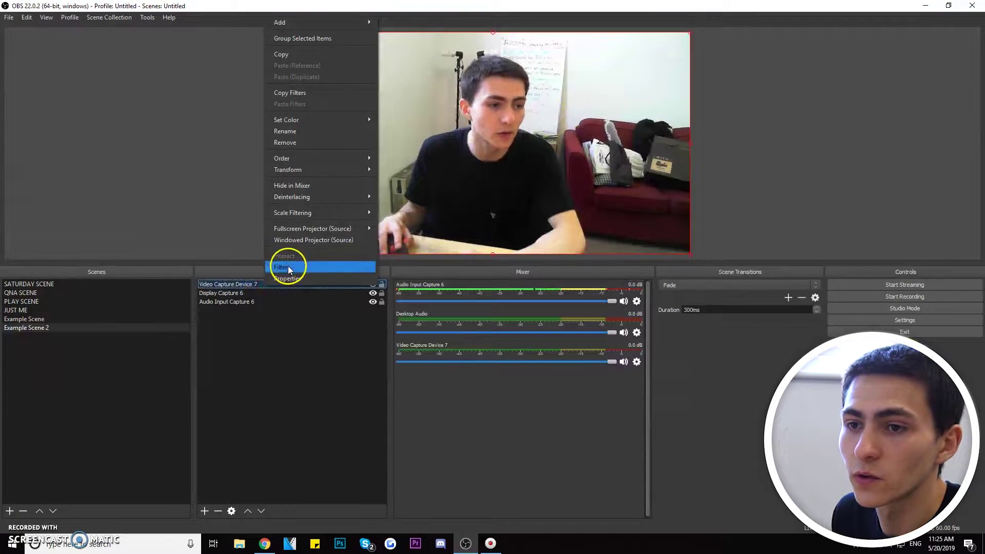
left_click(295, 350)
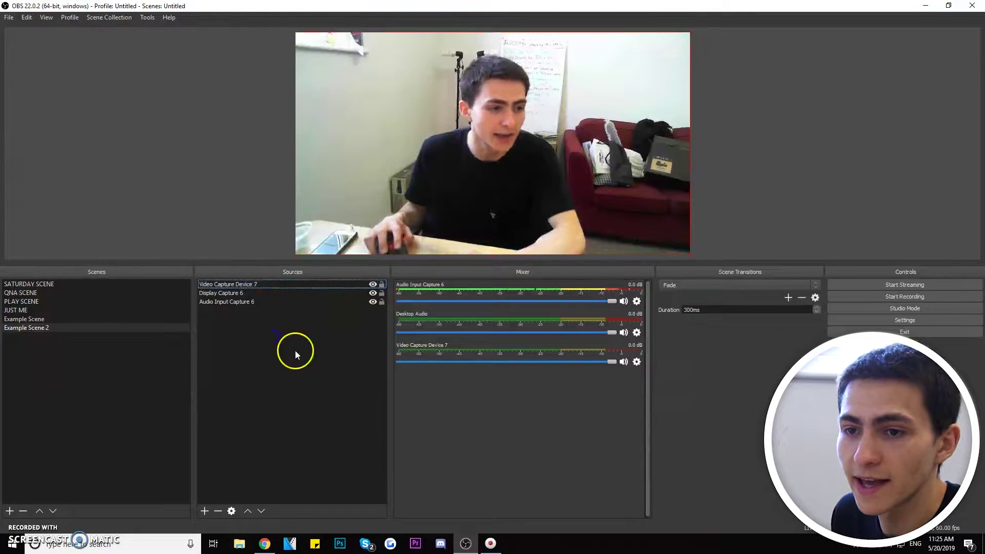
- Add an Image Mask/Blend effect filter to the video capture source, keeping the suggested filter name
right_click(273, 284)
left_click(291, 534)
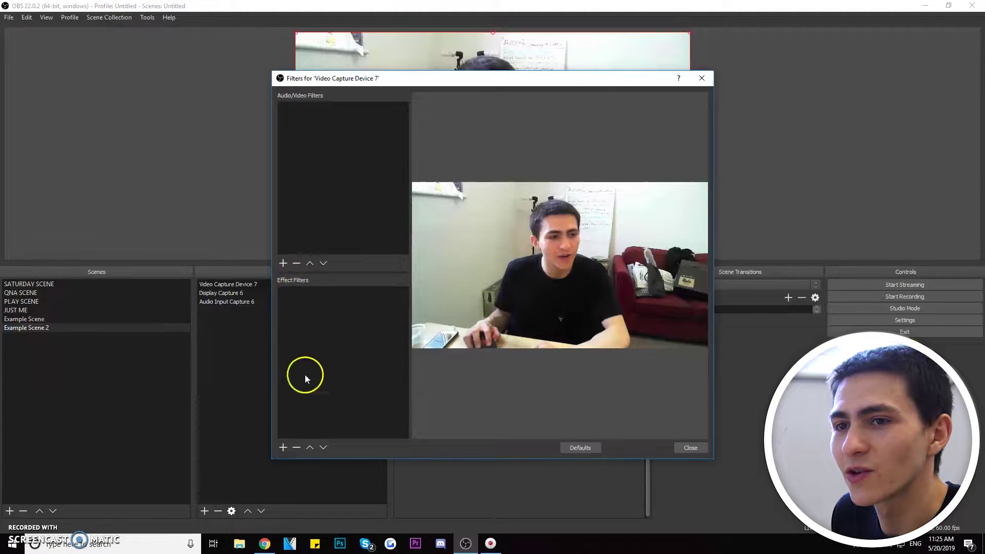
left_click(283, 447)
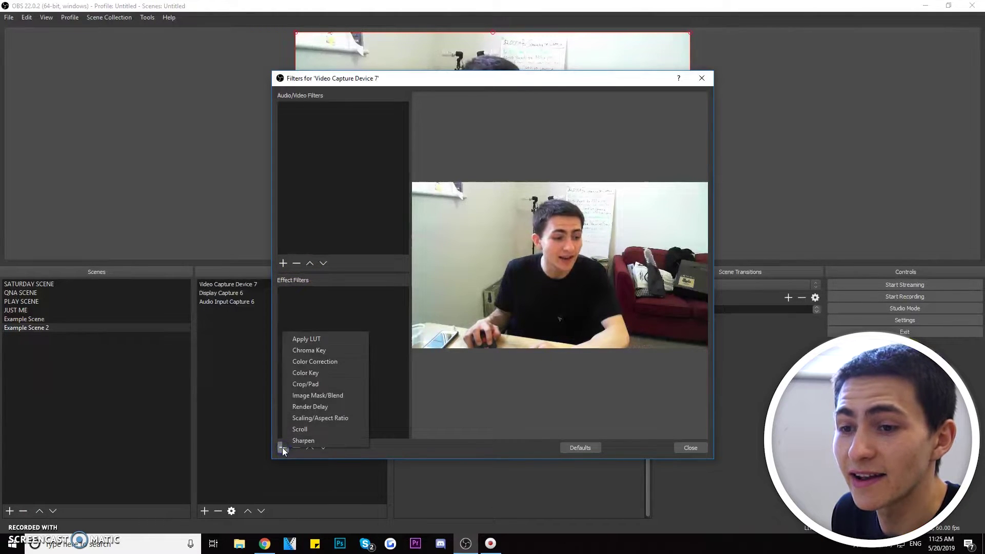
left_click(346, 396)
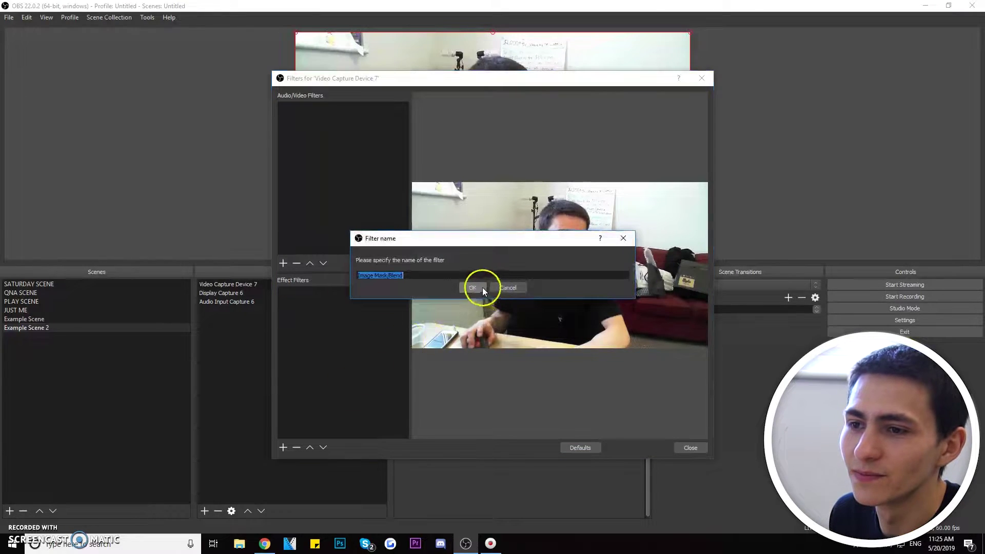
left_click(482, 291)
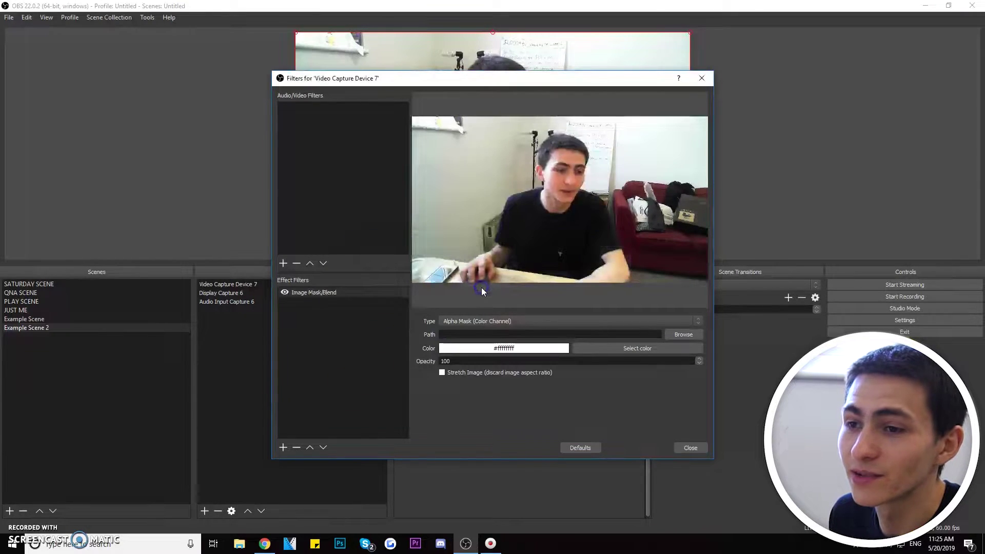
- Load Circle.png as the mask image, set the mask type to Alpha Mask (Alpha Channel), and close the filters
left_click(685, 336)
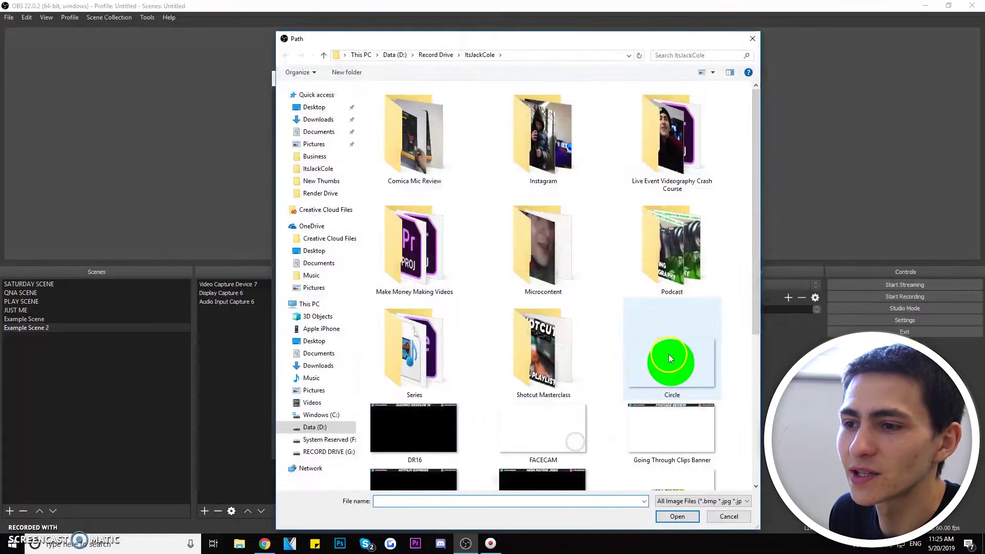
left_click(673, 352)
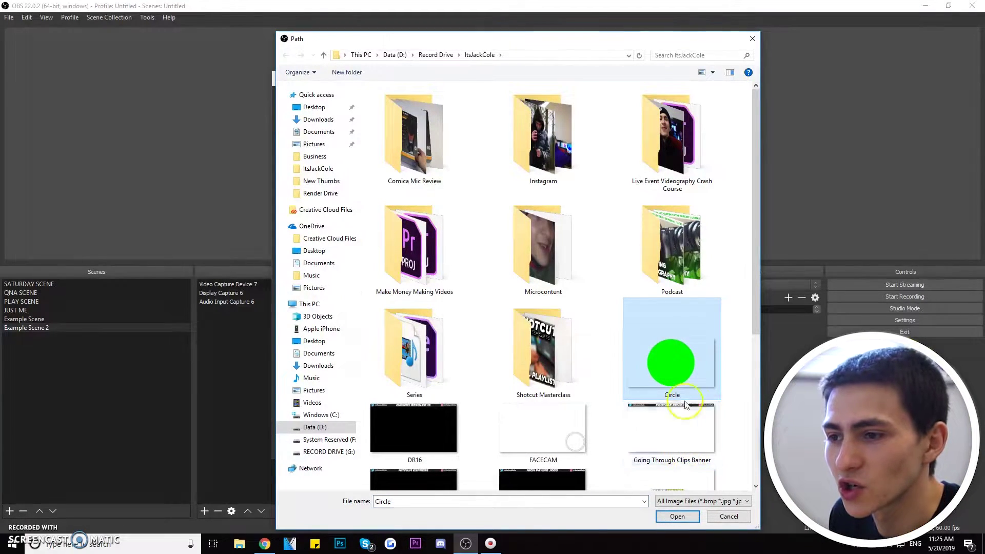
left_click(685, 517)
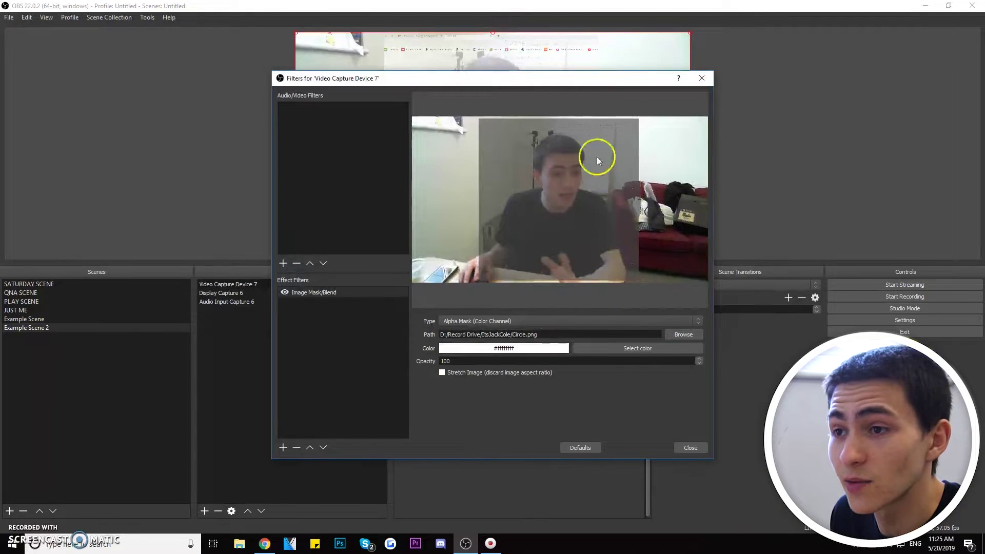
left_click(487, 320)
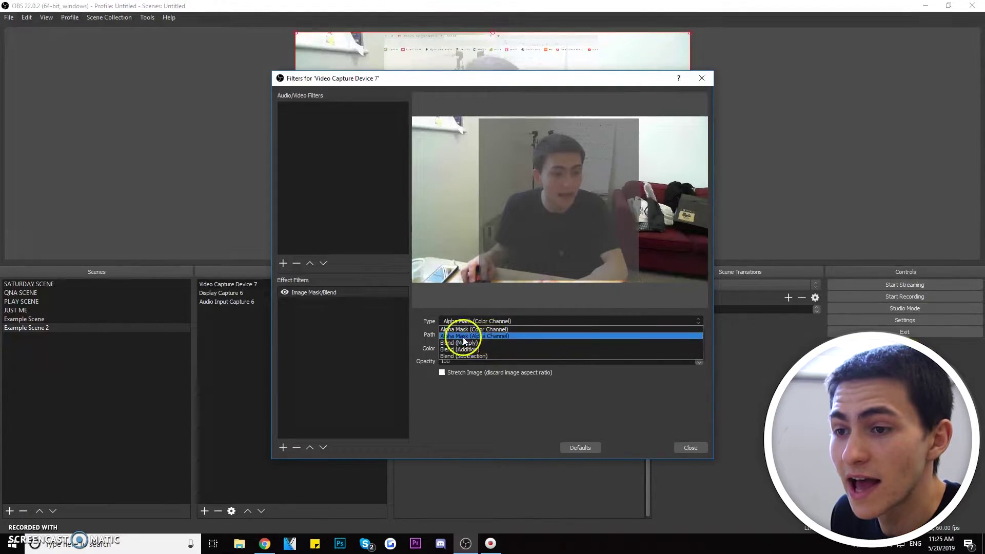
left_click(500, 337)
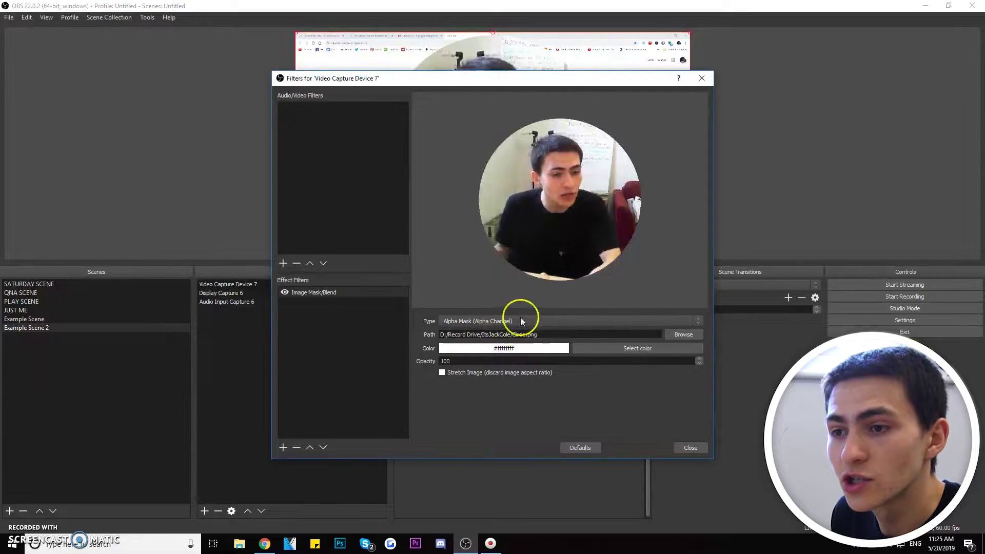
left_click(682, 446)
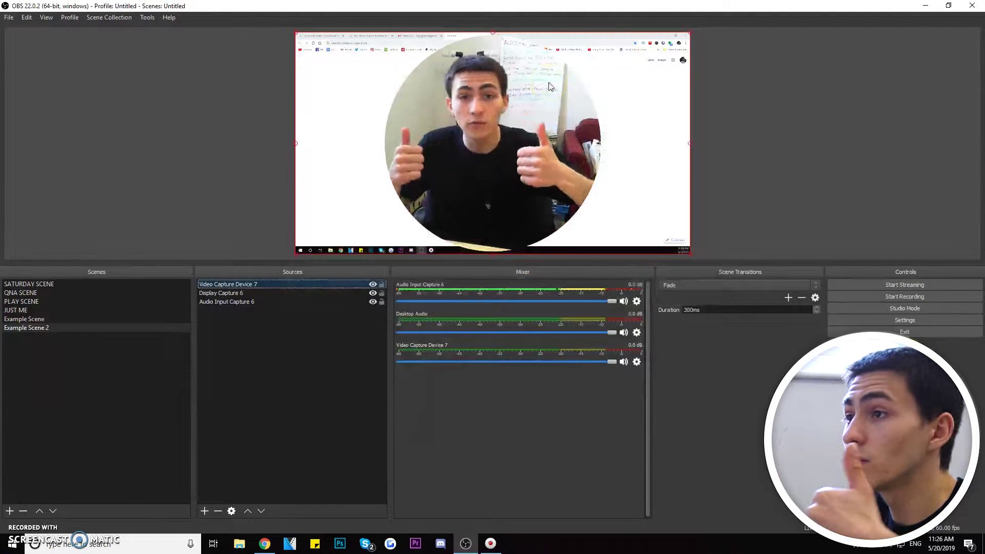
- Shrink the circular webcam video and place it in the lower-right corner of the canvas
left_click(358, 182)
left_click(385, 81)
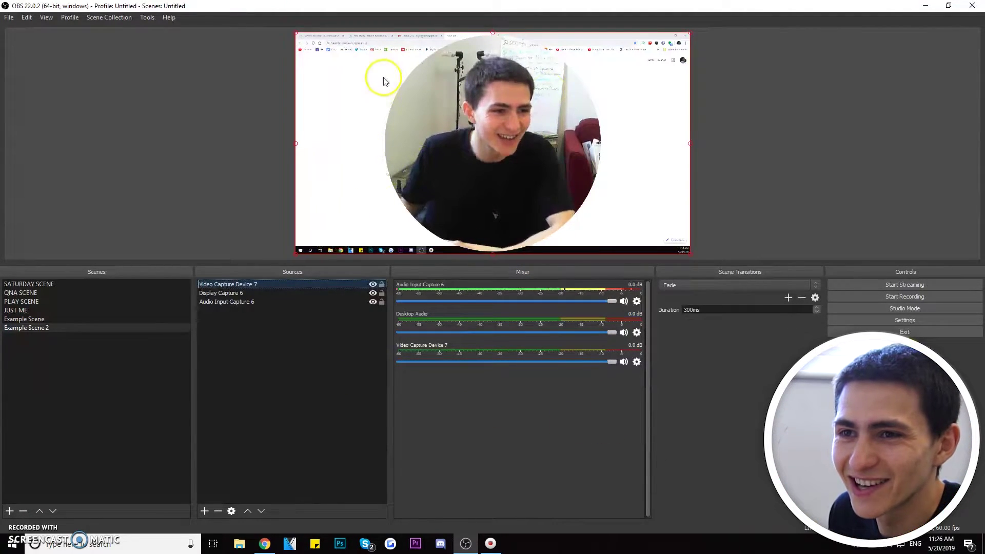
left_click_drag(295, 33, 682, 180)
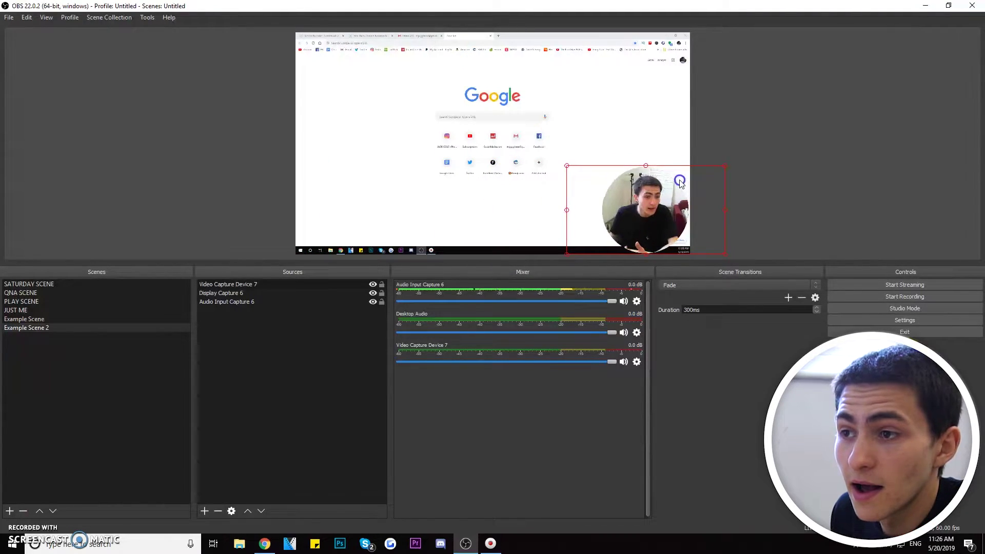
left_click(292, 321)
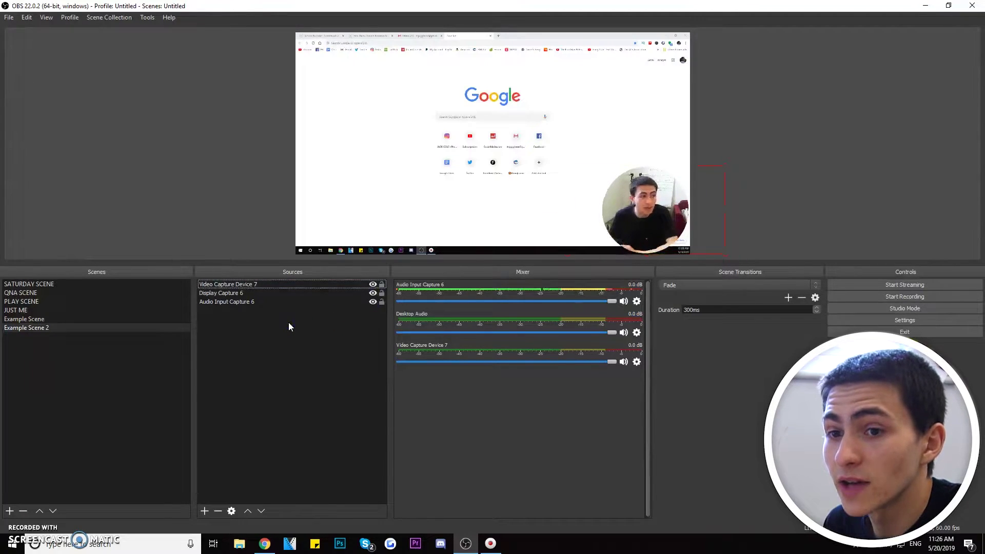
- Add a new Image source that uses the FACECAM.png ring graphic
left_click(204, 510)
left_click(244, 403)
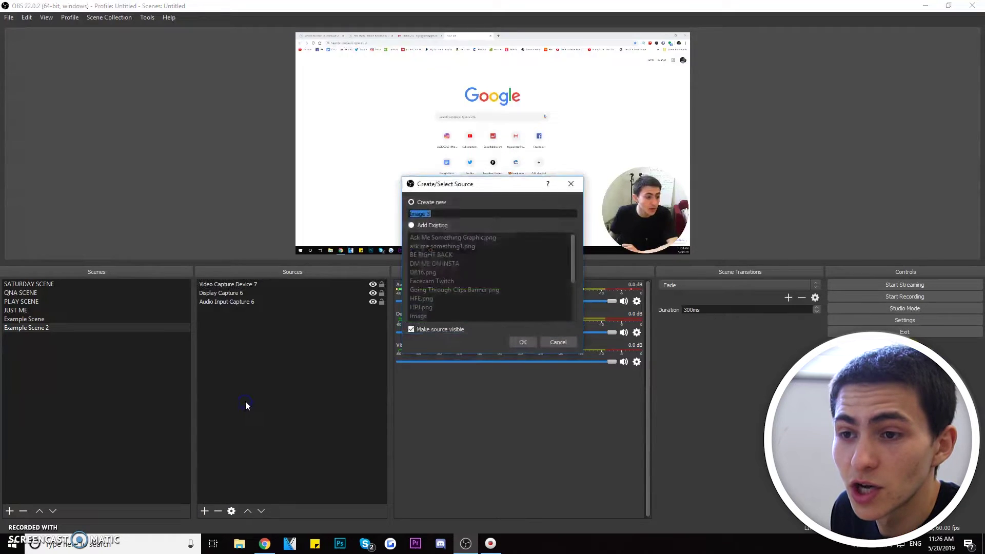
left_click(523, 347)
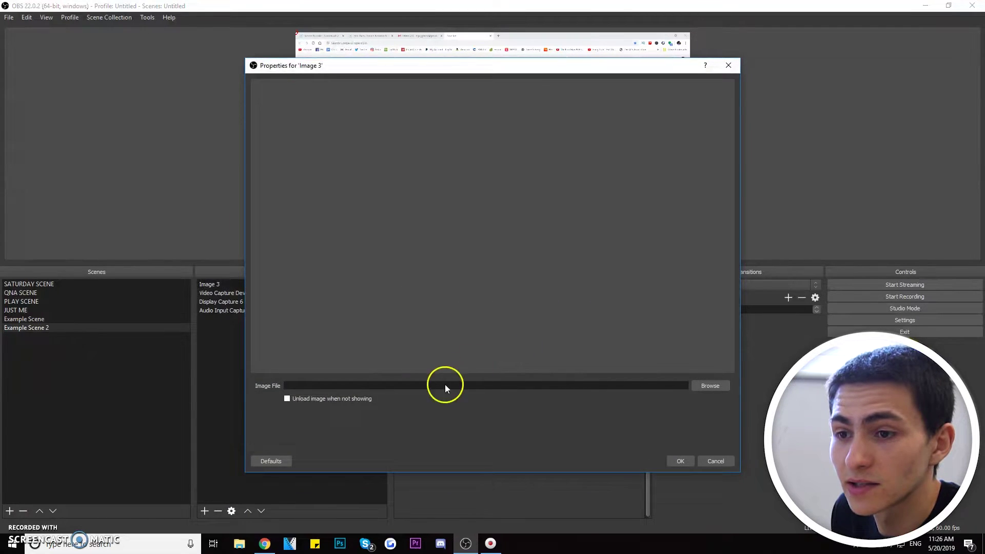
left_click(695, 389)
scroll(492, 242, "down", 3)
left_click(527, 238)
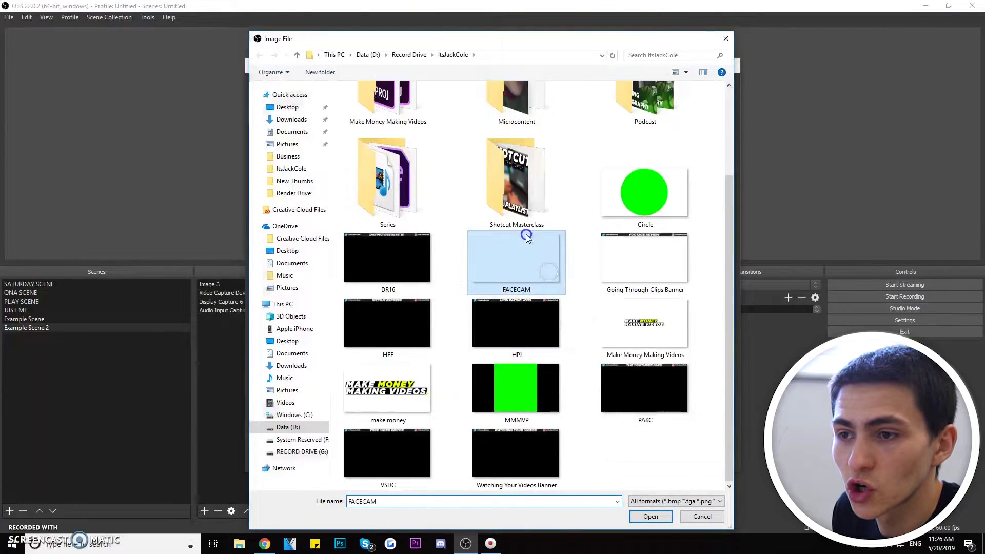
left_click(662, 522)
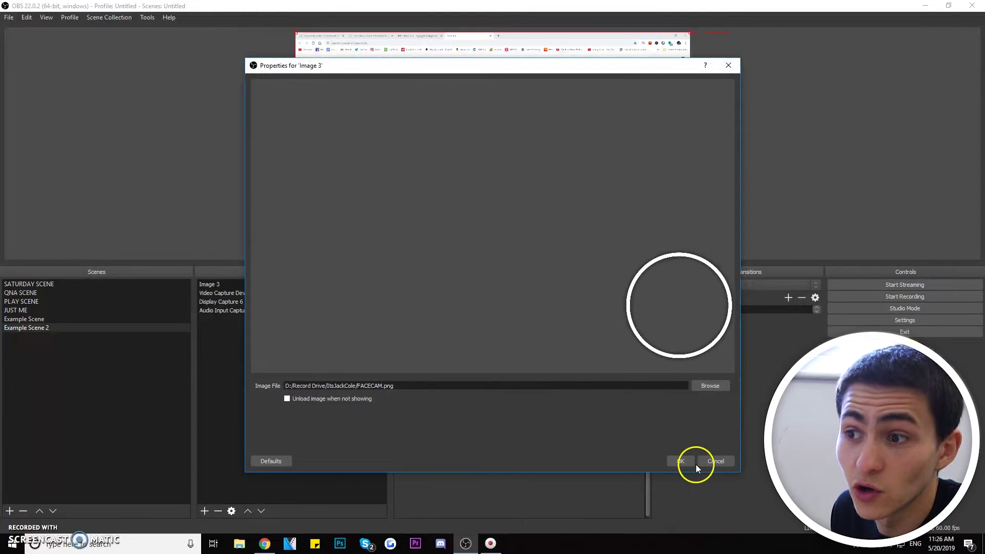
left_click(680, 460)
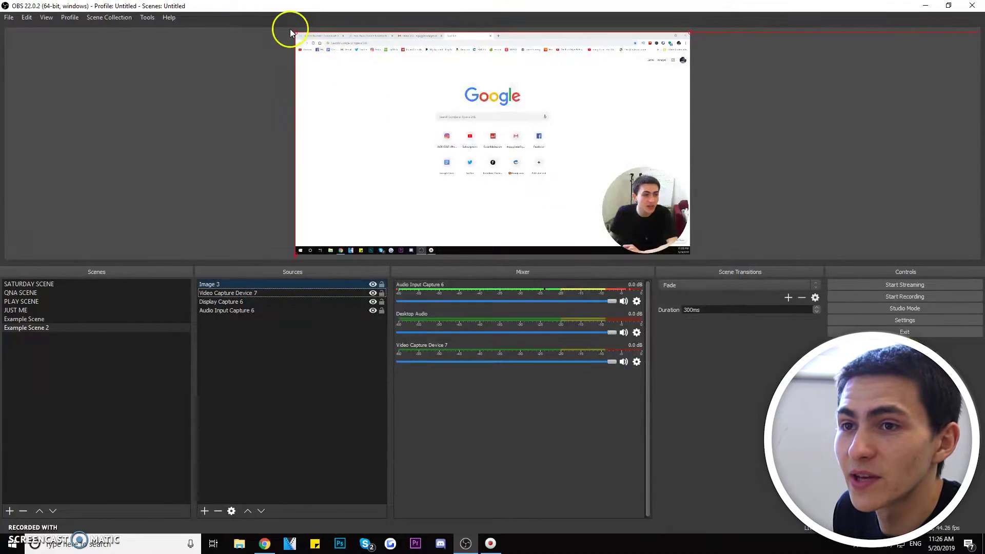
- Scale the ring image down to about canvas size, place its ring around the webcam circle, and centre the webcam inside it
left_click_drag(297, 32, 790, 233)
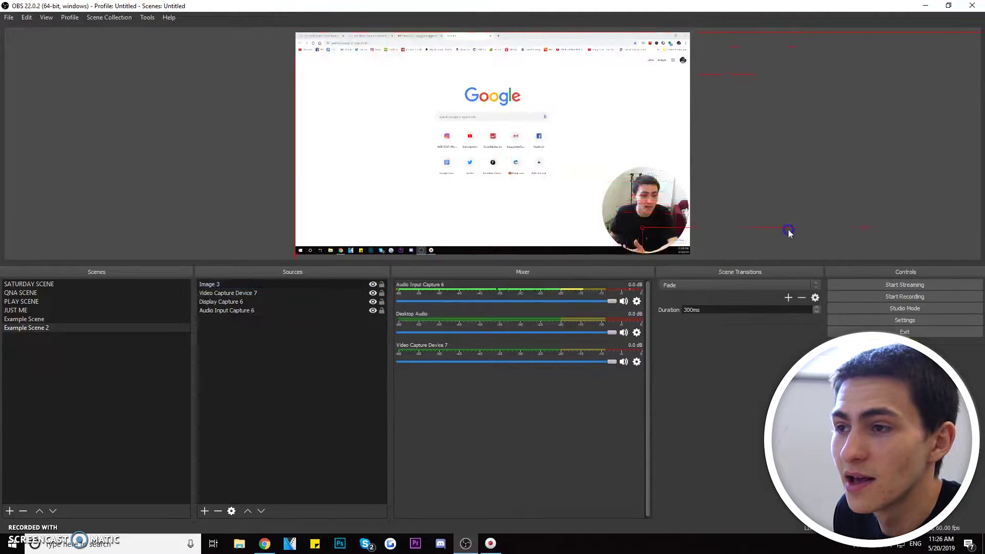
left_click_drag(859, 255, 460, 29)
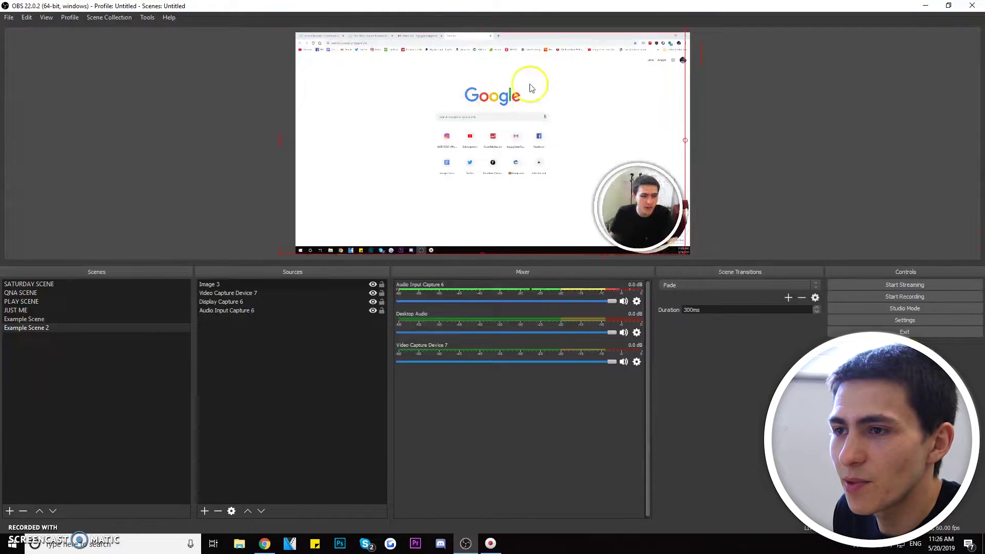
left_click(259, 291)
left_click_drag(668, 209, 661, 205)
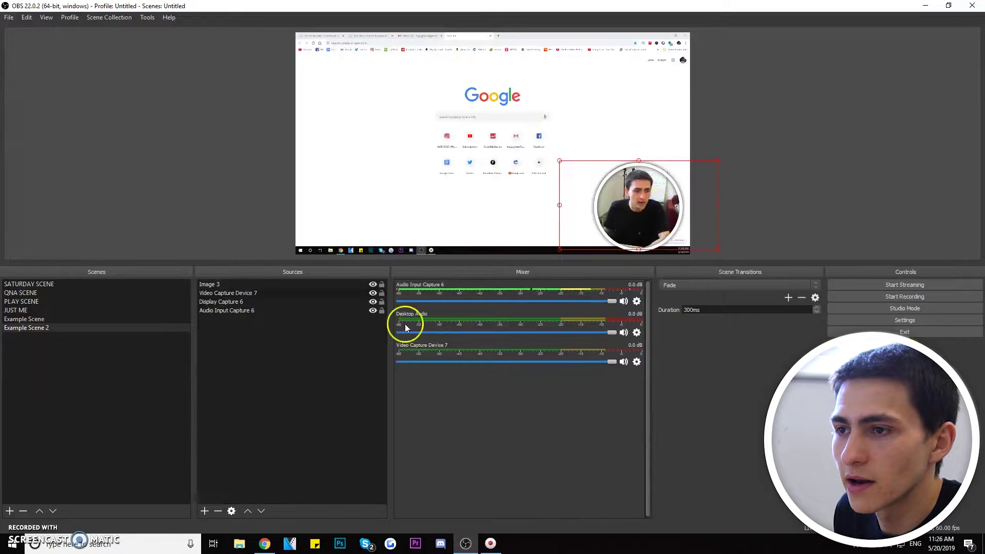
left_click(341, 334)
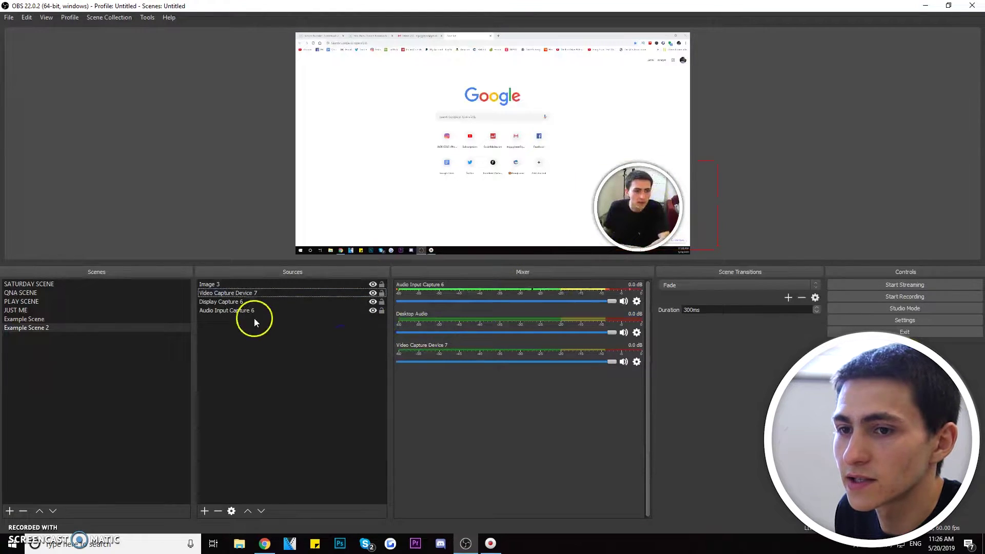
- Fine-tune the webcam's position inside the ring, and shift both slightly towards the canvas's right edge
left_click(261, 295)
left_click_drag(713, 191, 654, 191)
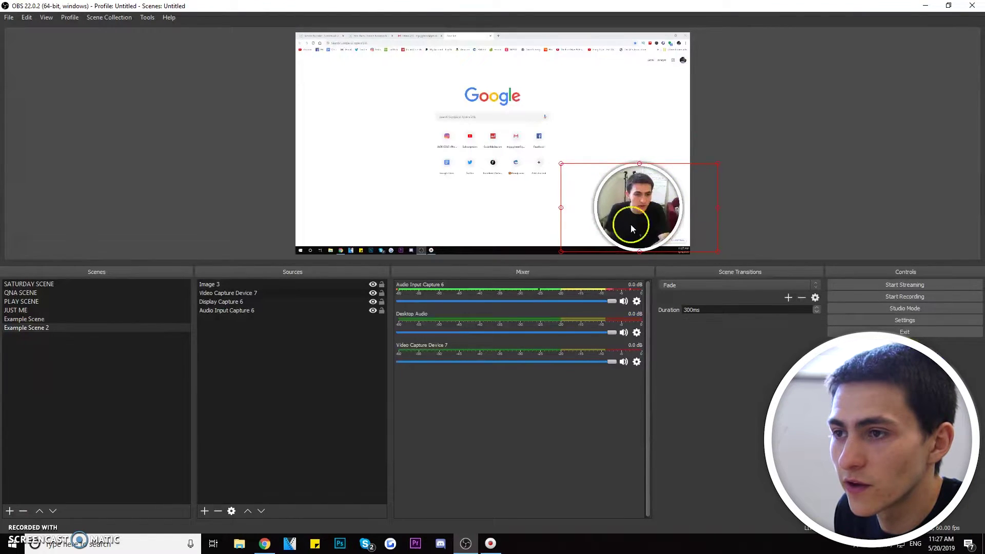
left_click(321, 377)
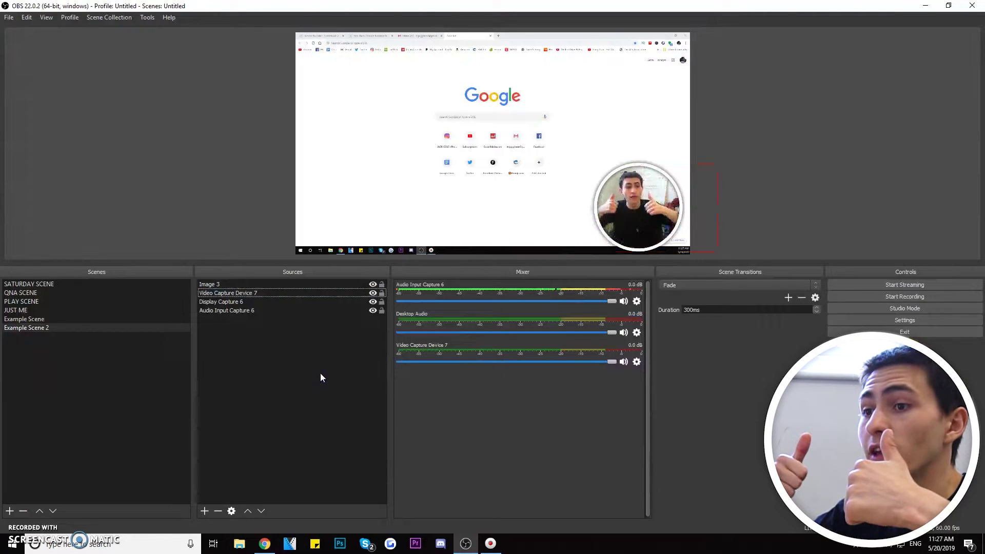
left_click(318, 362)
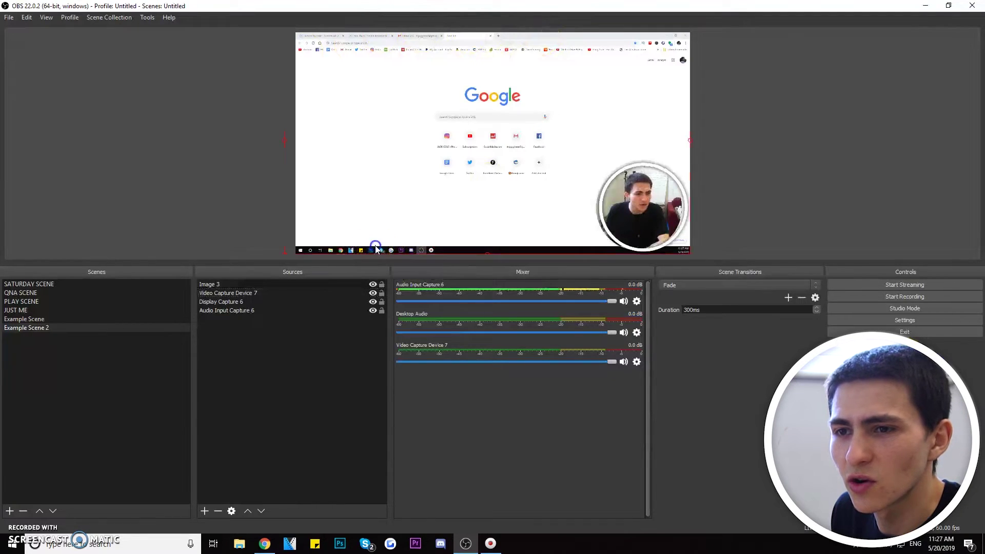
left_click(429, 177)
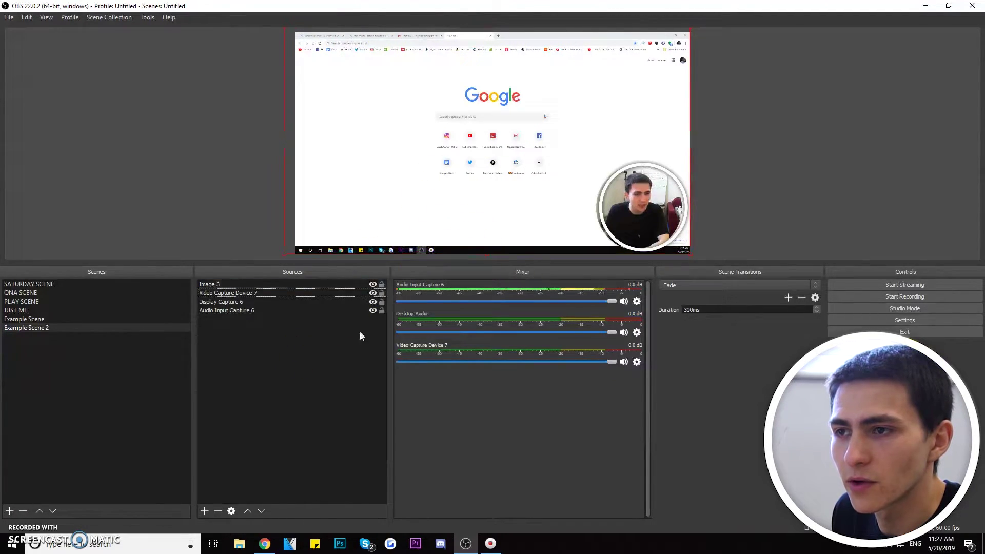
- Shrink the webcam video slightly from its upper-left corner so its circle fits inside the ring
left_click(241, 292)
left_click_drag(561, 163, 571, 165)
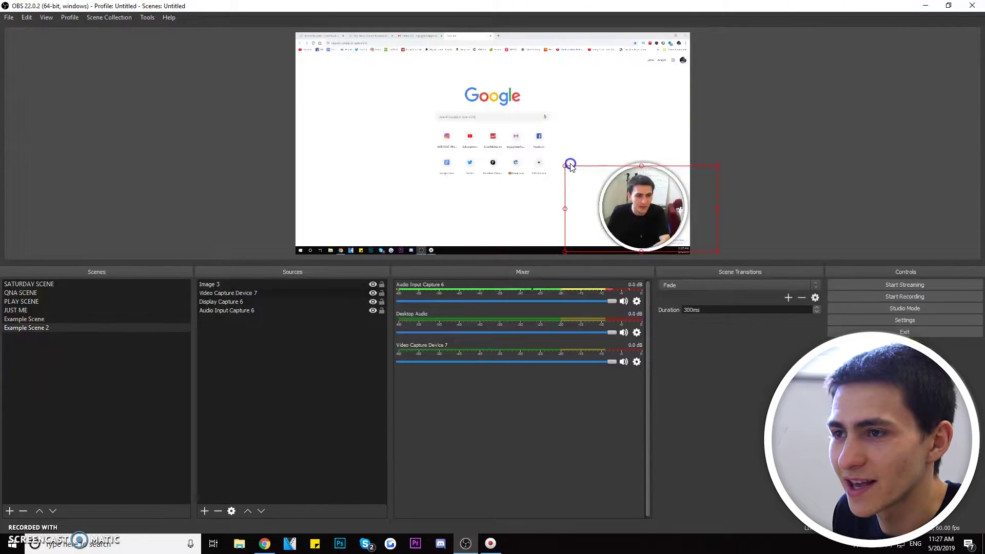
left_click(344, 394)
left_click(354, 347)
left_click(266, 311)
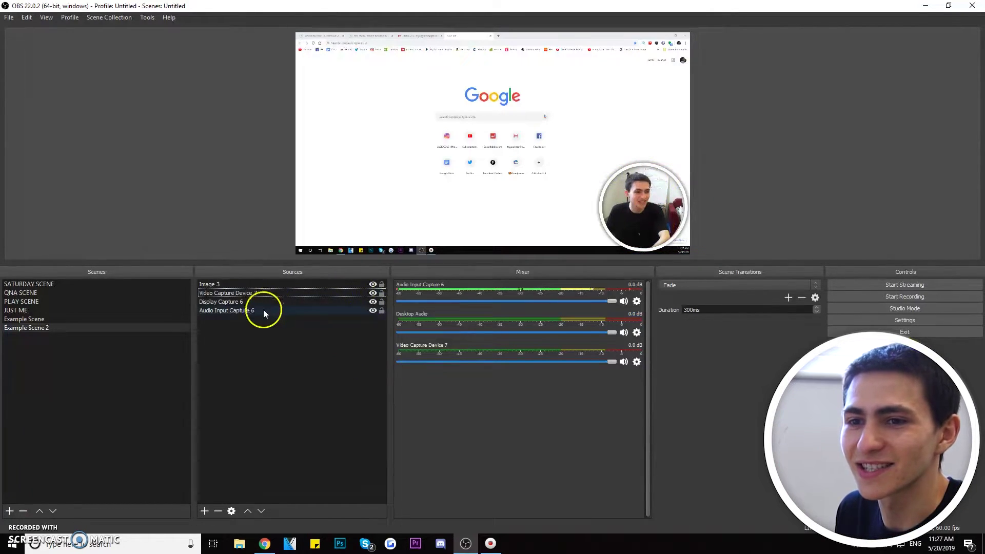
- Shift the display capture down slightly on the canvas, leaving a thin empty strip along the upper edge for a banner
left_click(249, 303)
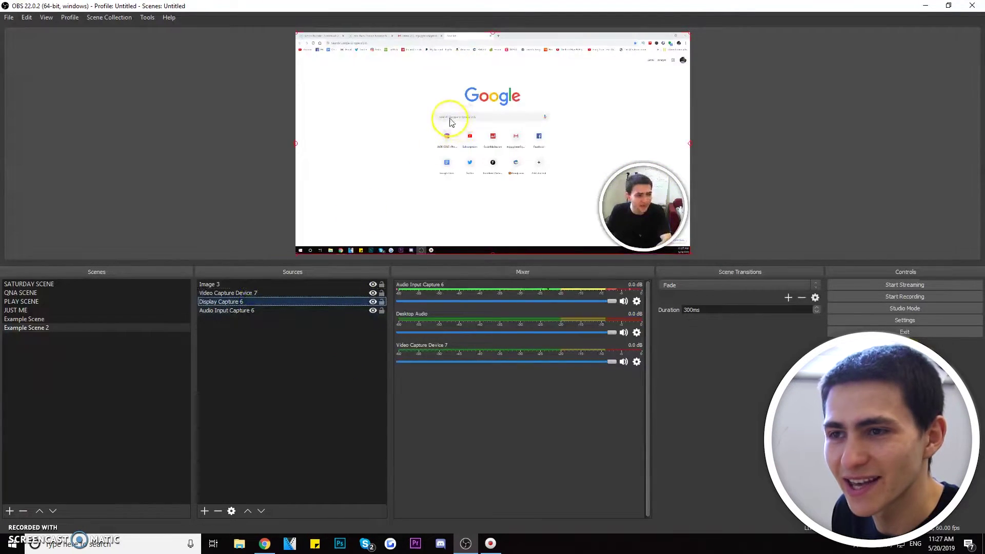
mouse_move(452, 88)
left_mouse_down()
mouse_move(454, 99)
mouse_move(454, 89)
left_mouse_up()
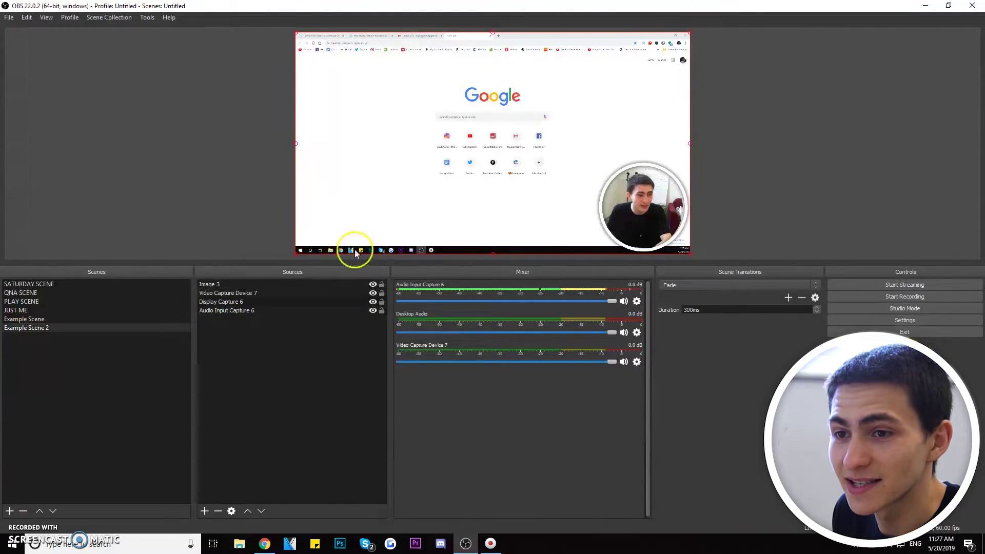
left_click_drag(484, 119, 486, 127)
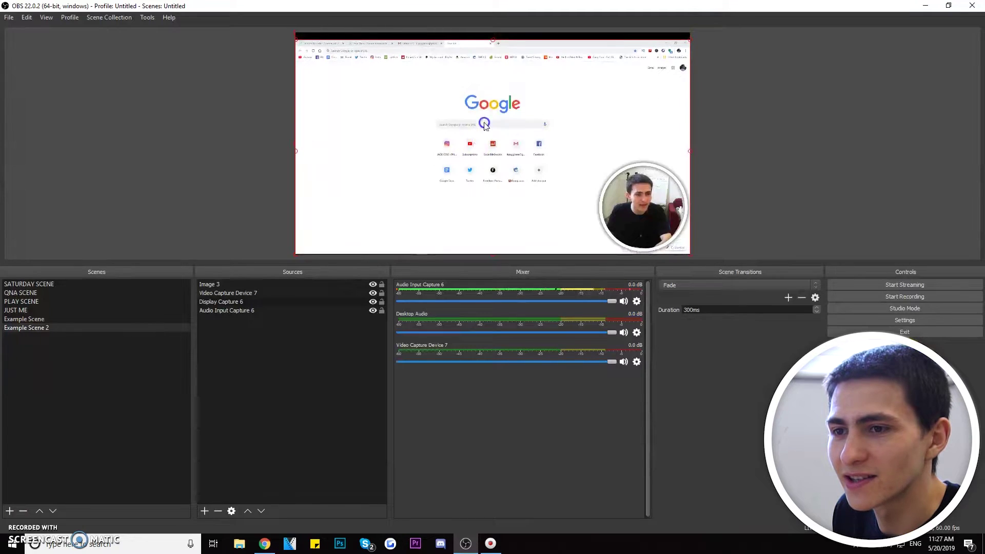
left_click_drag(470, 169, 468, 169)
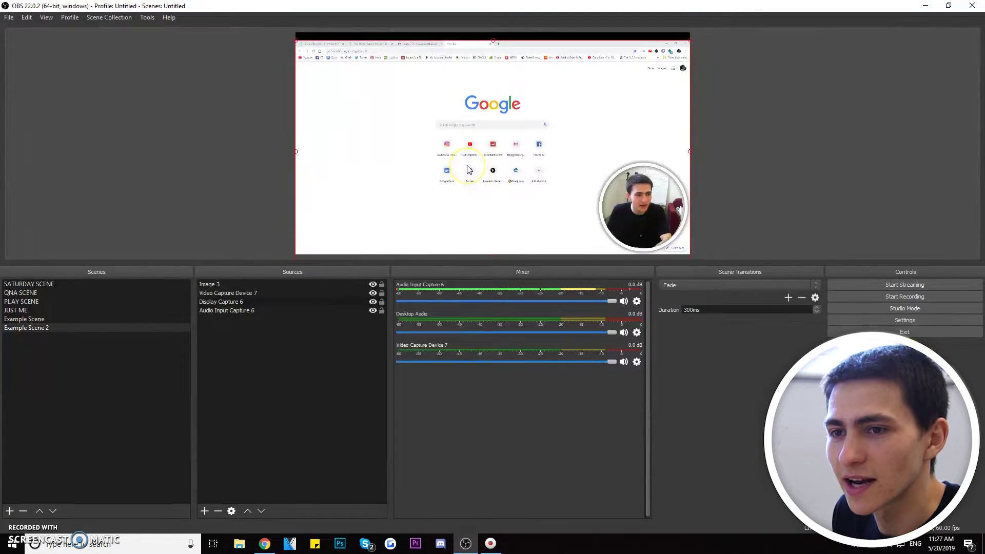
left_click(262, 349)
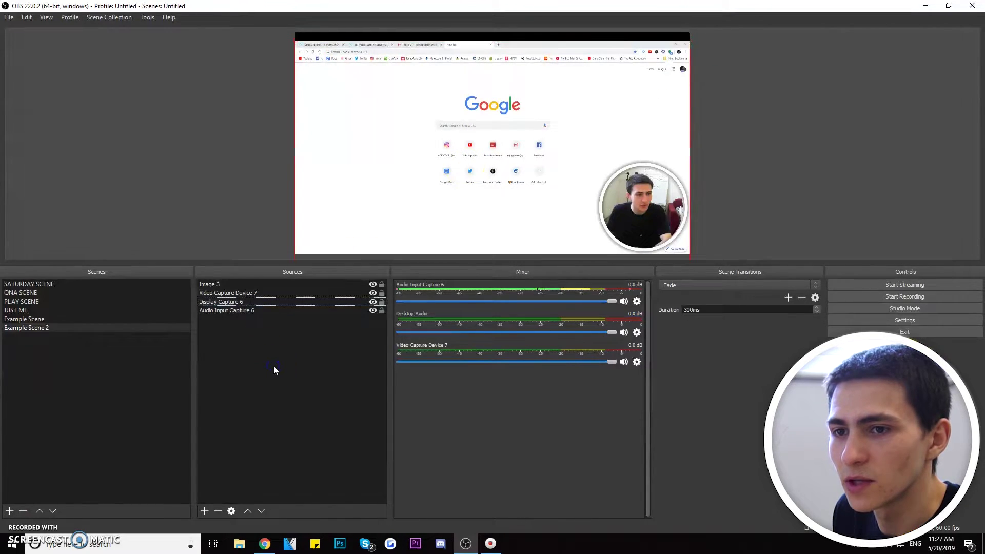
left_click(265, 418)
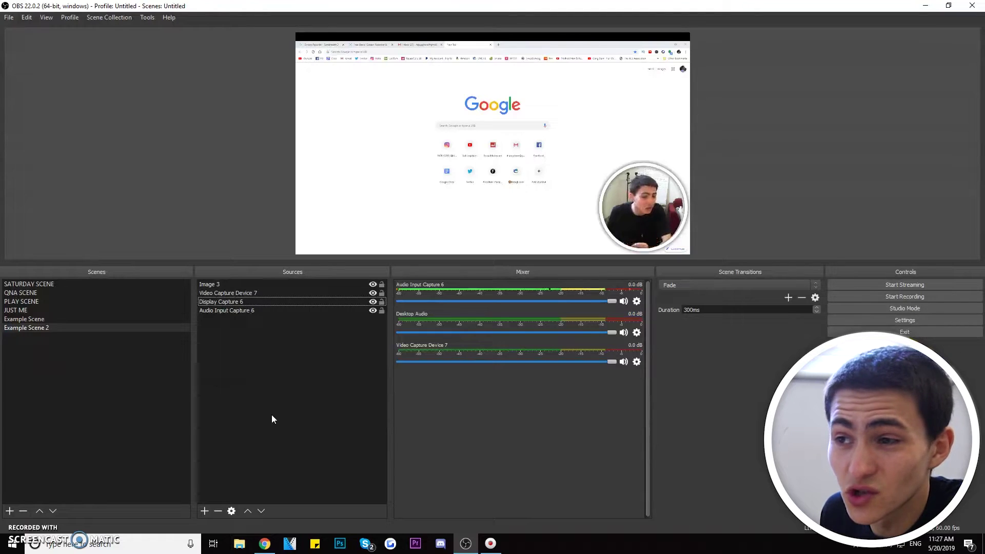
- Add a new Image source that uses Watching Your Videos Banner.png
left_click(204, 511)
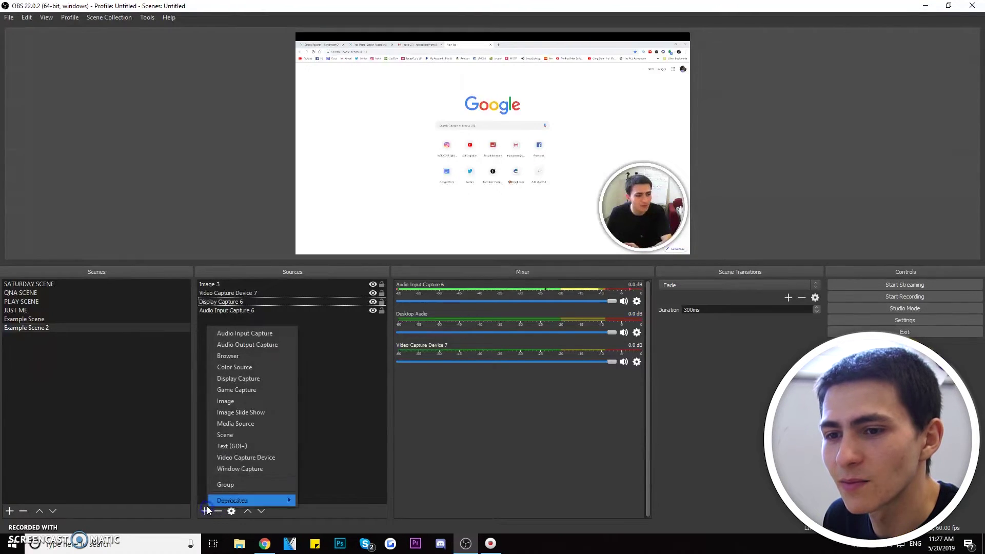
left_click(265, 401)
left_click(522, 342)
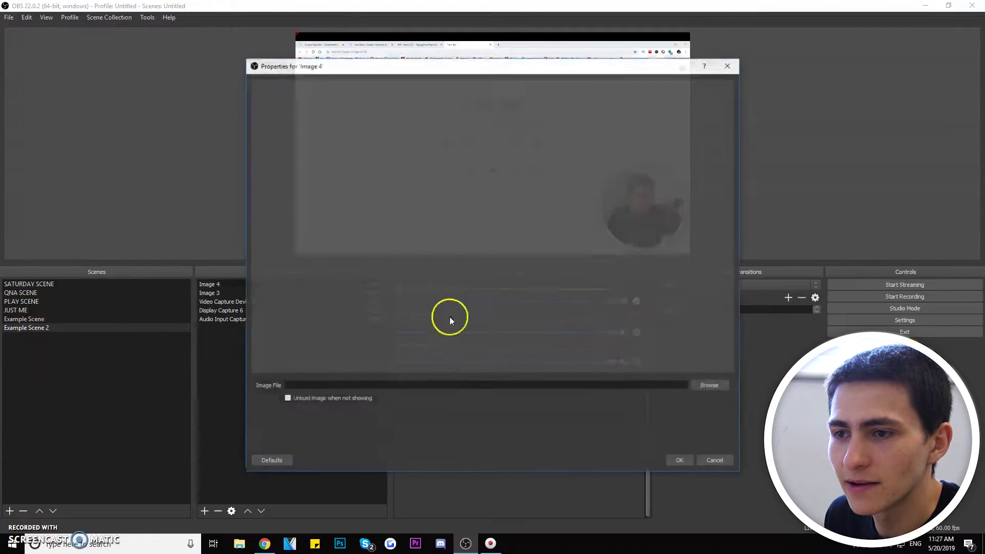
left_click(710, 388)
scroll(550, 317, "down", 3)
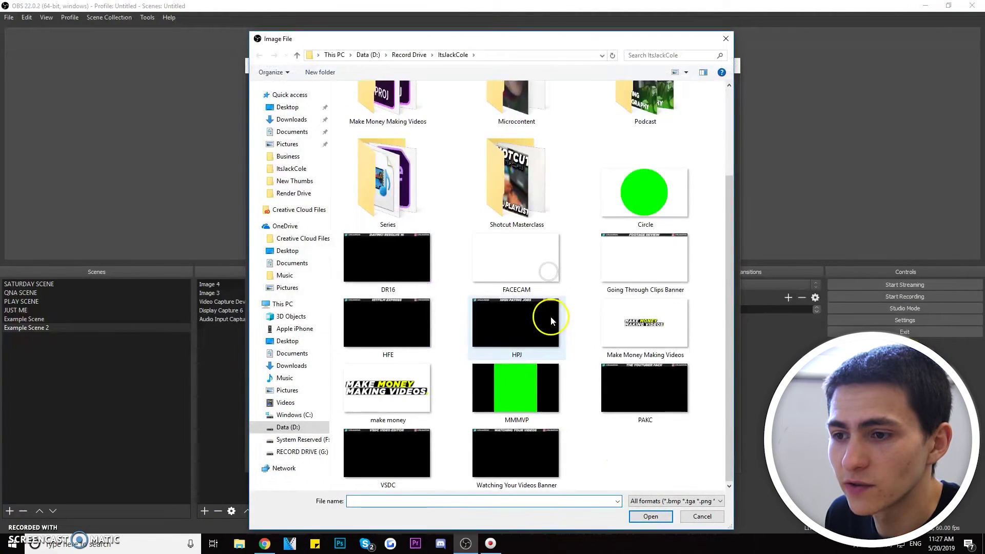
left_click(546, 456)
left_click(652, 515)
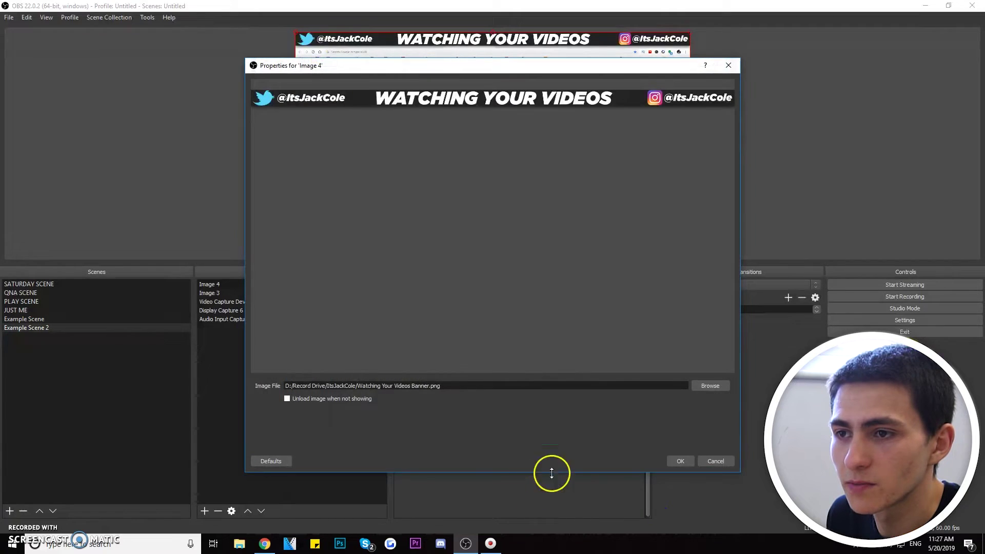
left_click(678, 461)
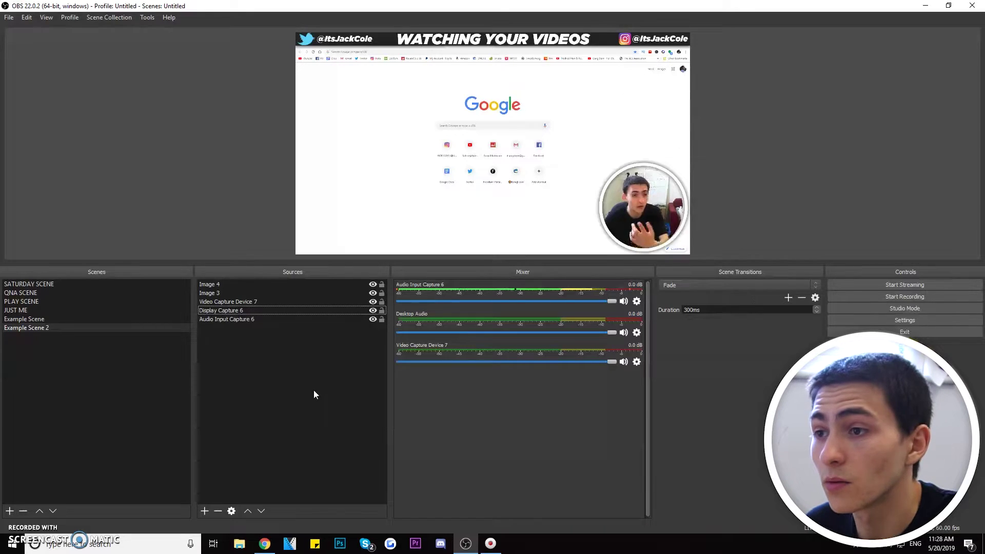
left_click(318, 392)
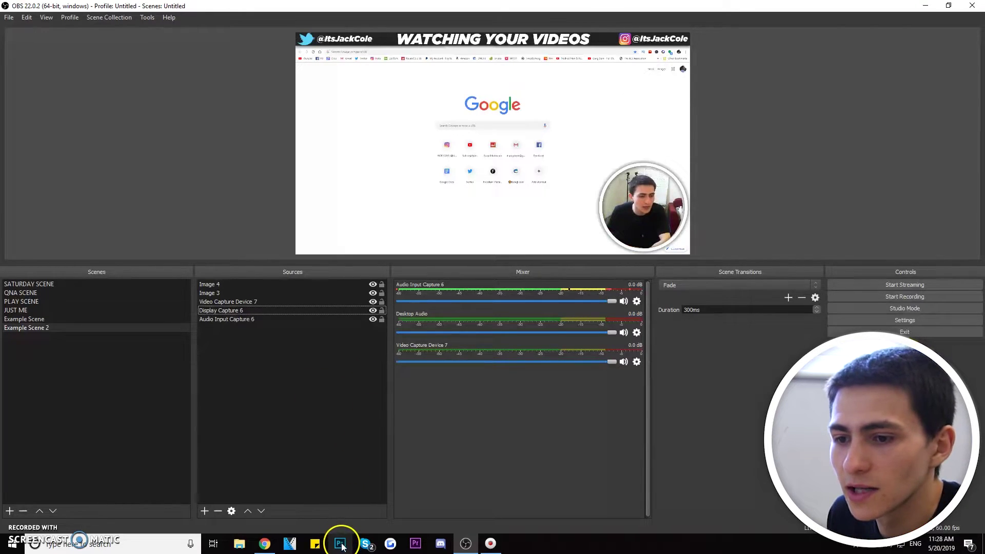
left_click(387, 439)
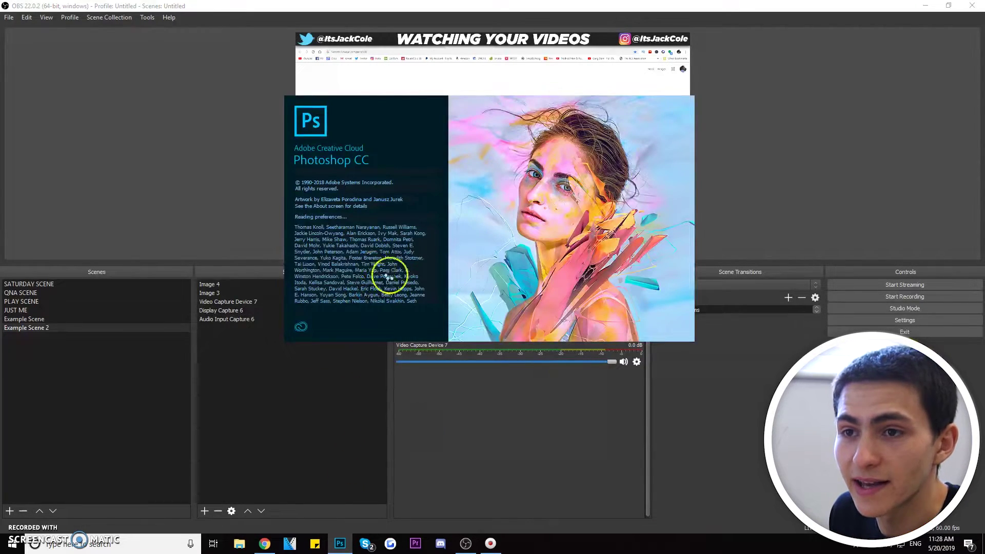
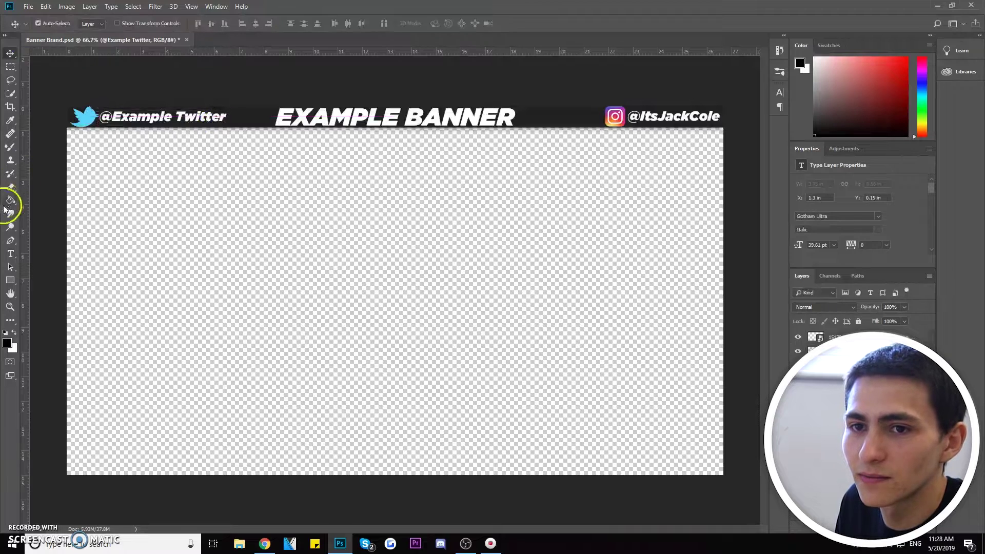
left_click(10, 254)
left_click(652, 114)
left_click_drag(641, 116, 659, 117)
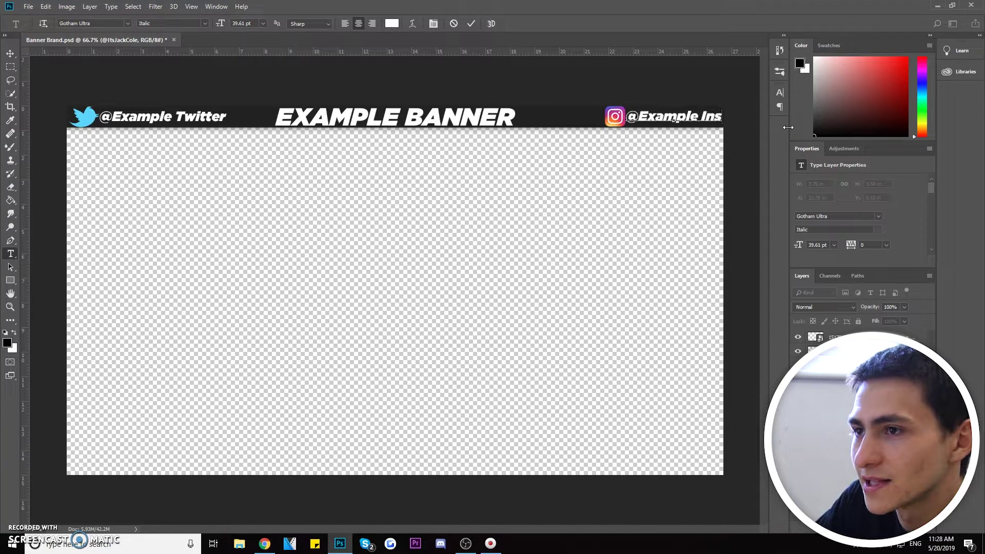
key("ctrl+t")
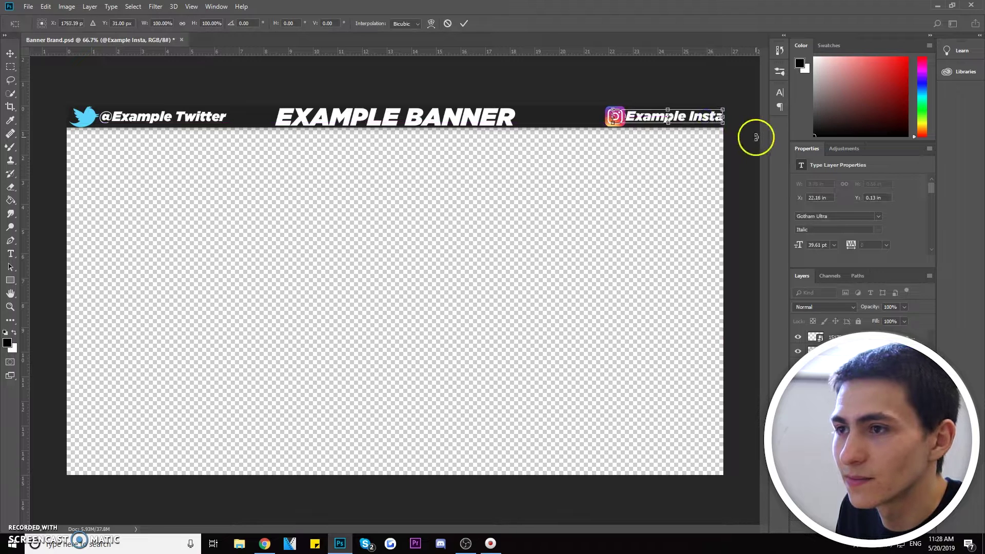
key("Return")
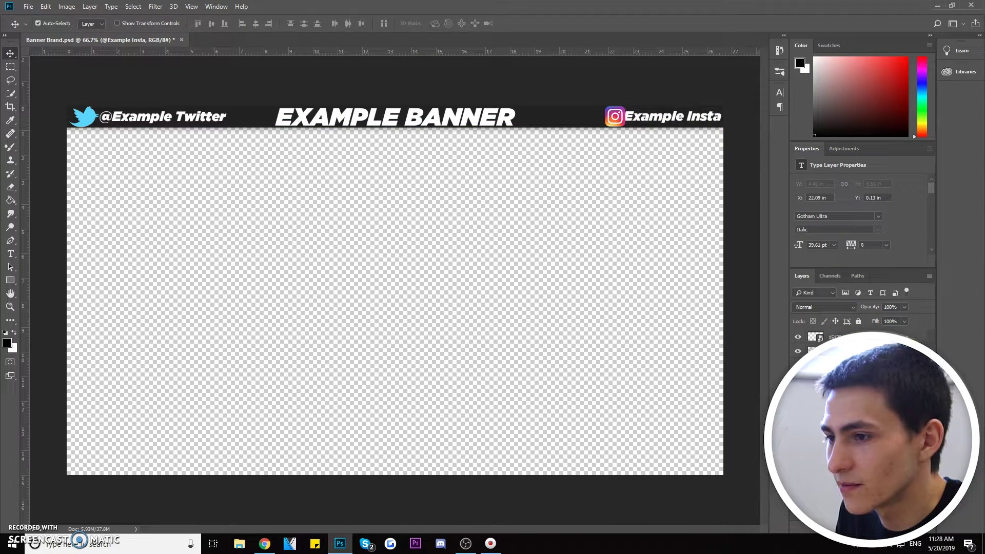
left_click(651, 151)
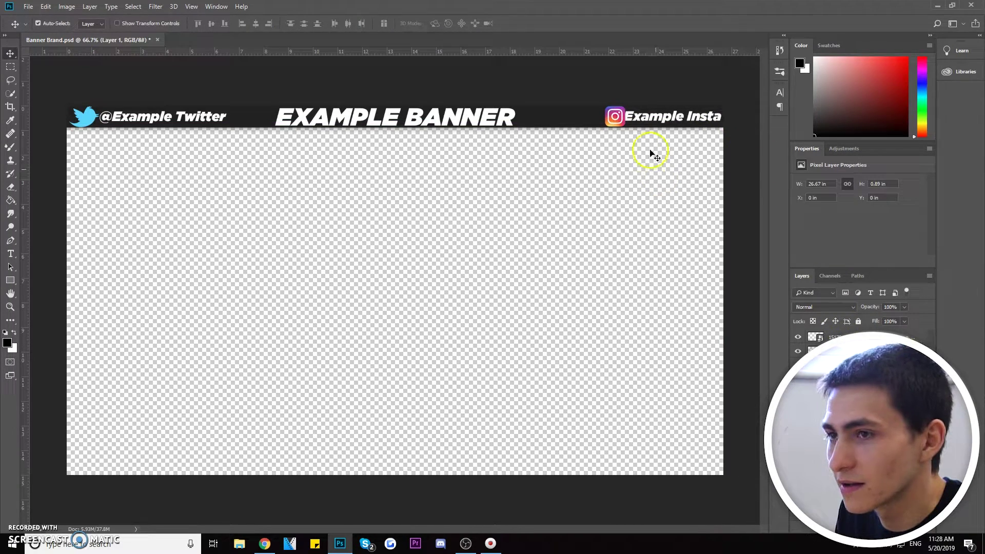
left_click(623, 120)
key("ctrl+t")
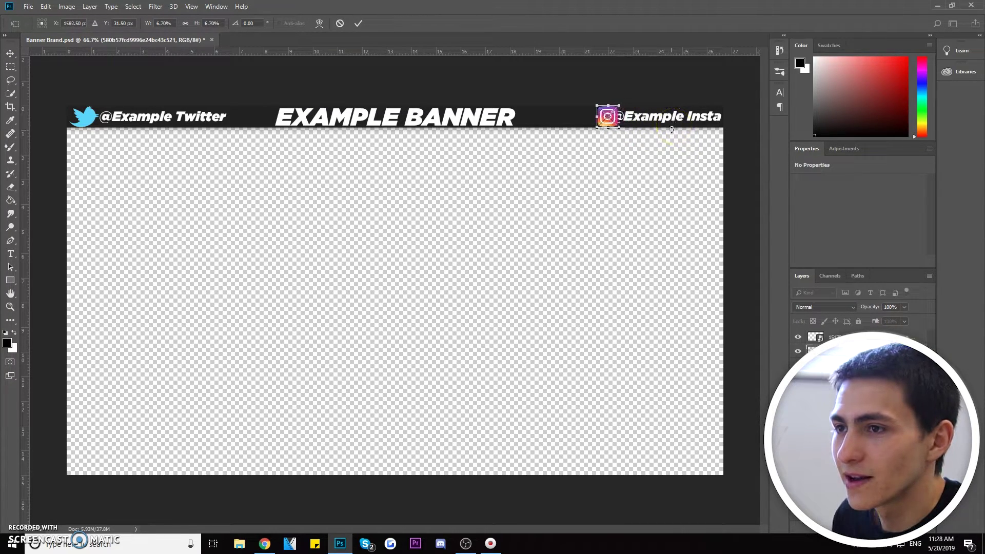
left_click(674, 131)
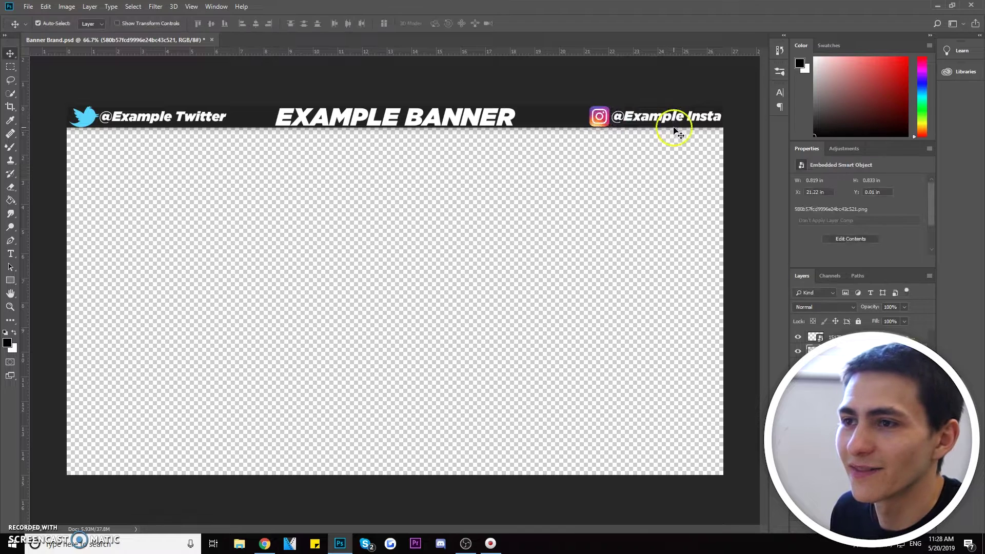
- Save a PNG copy of the banner named "example banner"
key("ctrl+shift+s")
left_click(170, 405)
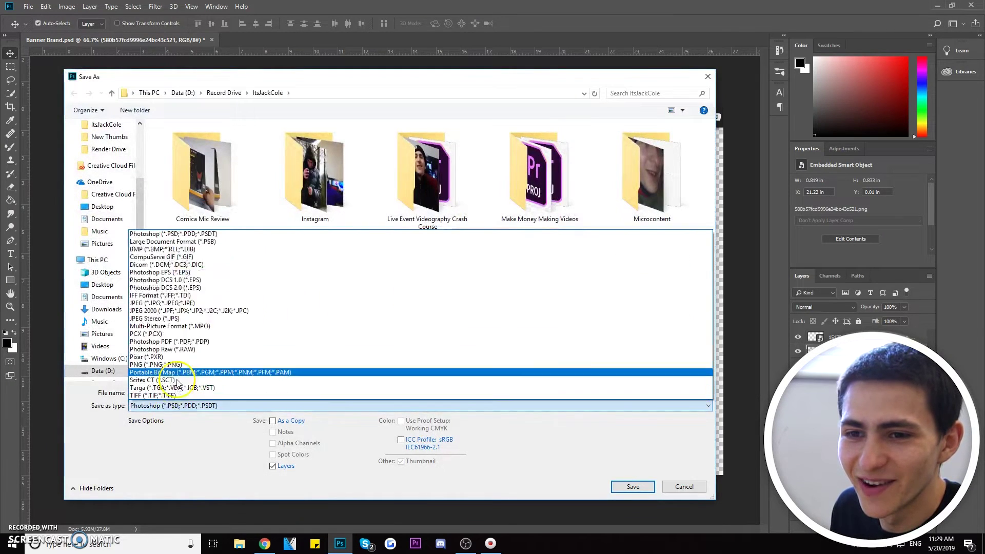
left_click(198, 365)
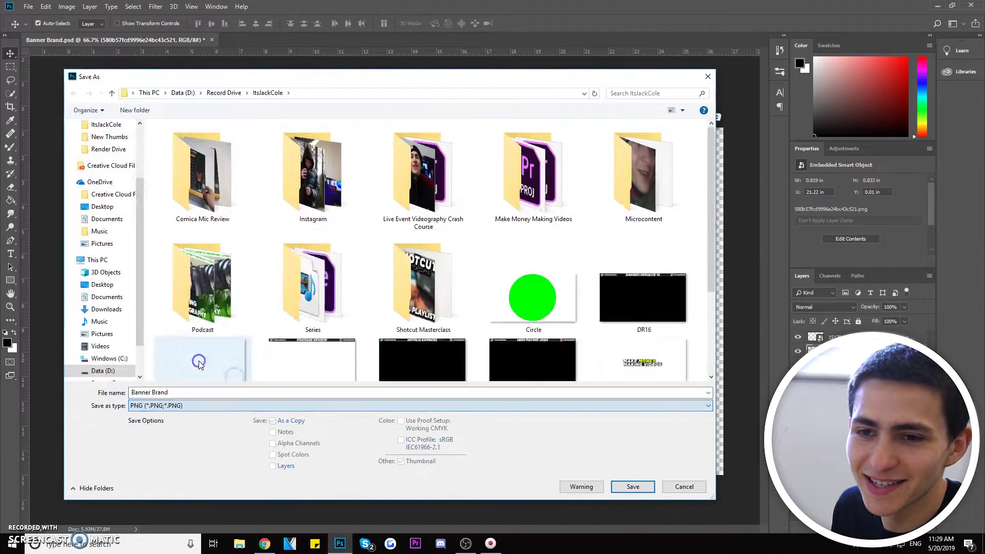
left_click(200, 395)
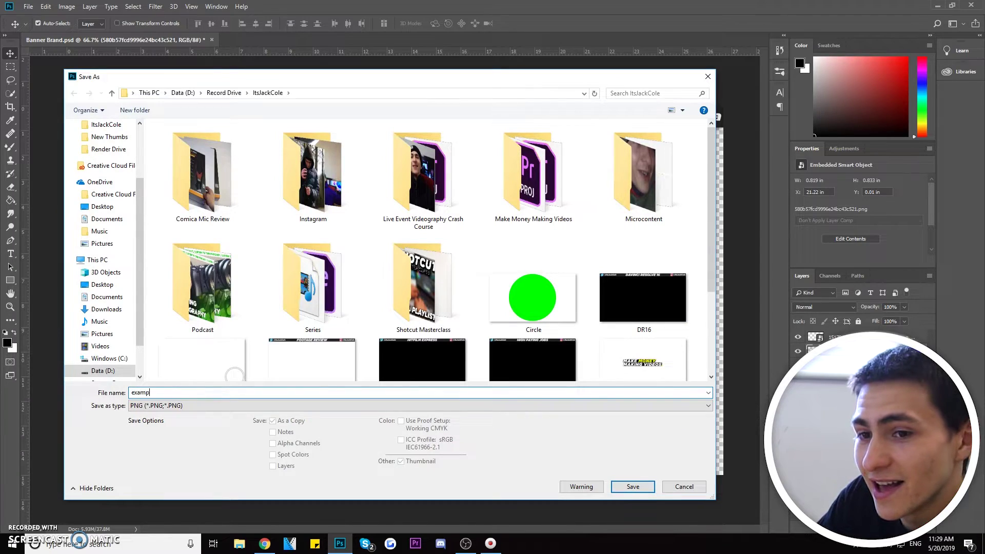
key("Return")
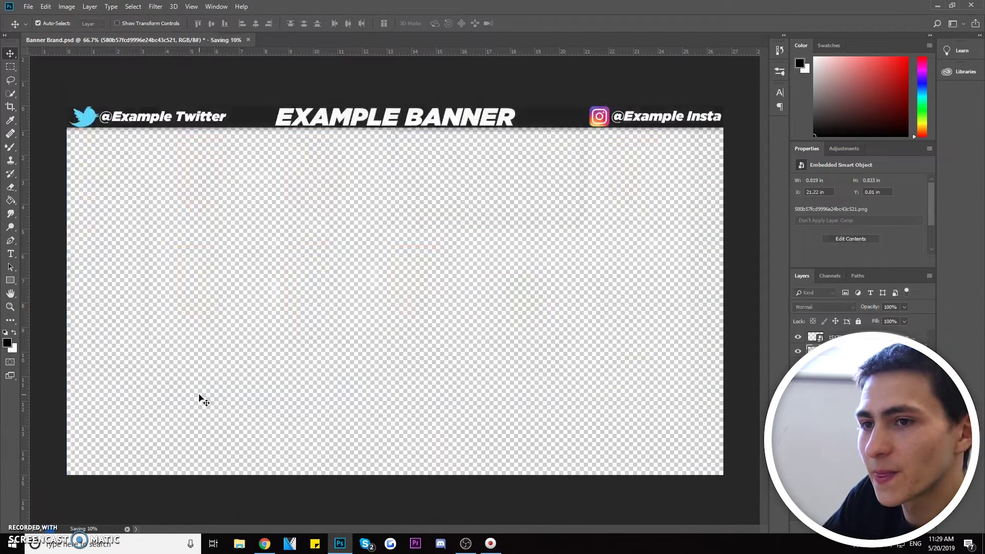
- In File Explorer, find the example banner image inside the D: drive's Record Drive folder and add it to the OBS scene as a source
left_click(239, 543)
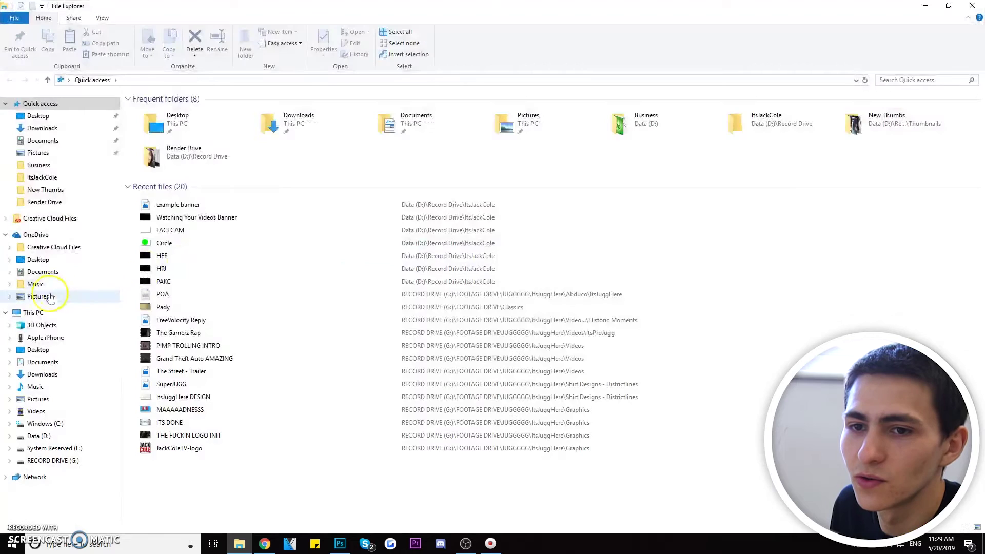
left_click(36, 313)
double_click(437, 188)
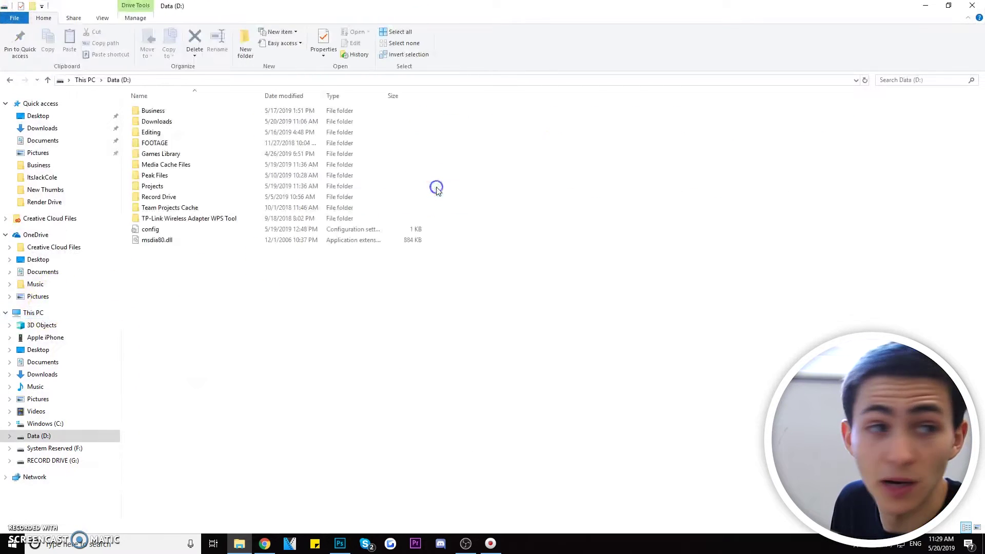
double_click(169, 197)
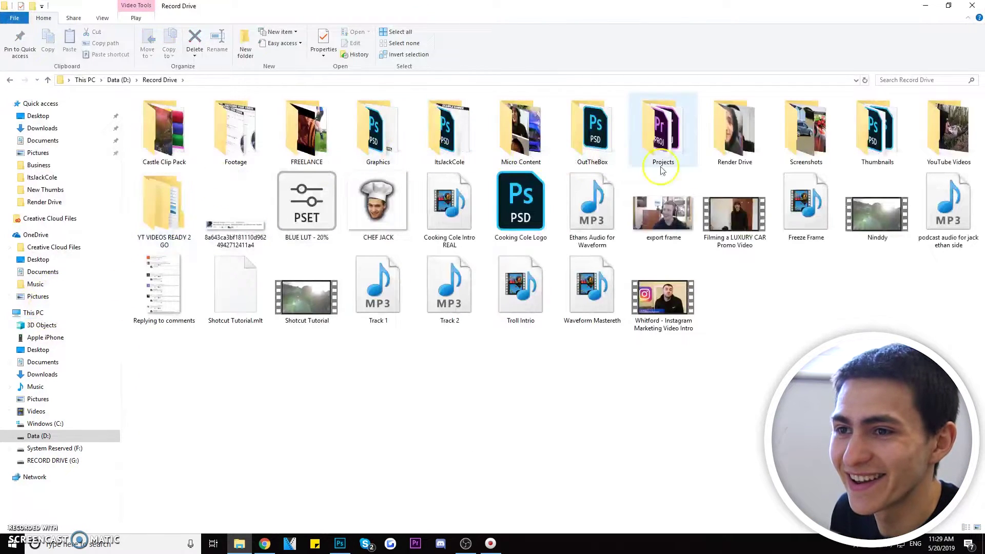
double_click(448, 131)
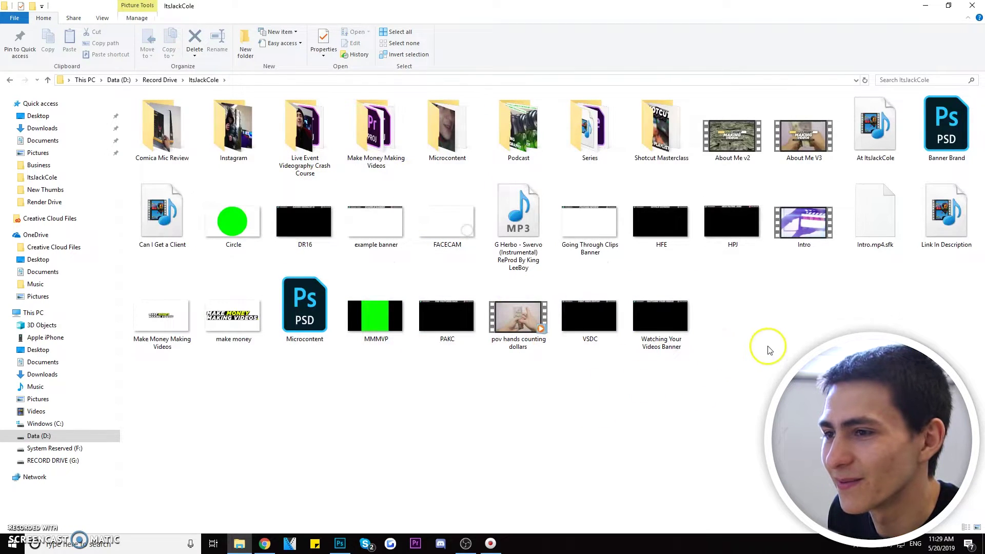
left_click_drag(375, 218, 303, 400)
- Remove the old banner source Image 4 from the scene
left_click(258, 293)
key("Delete")
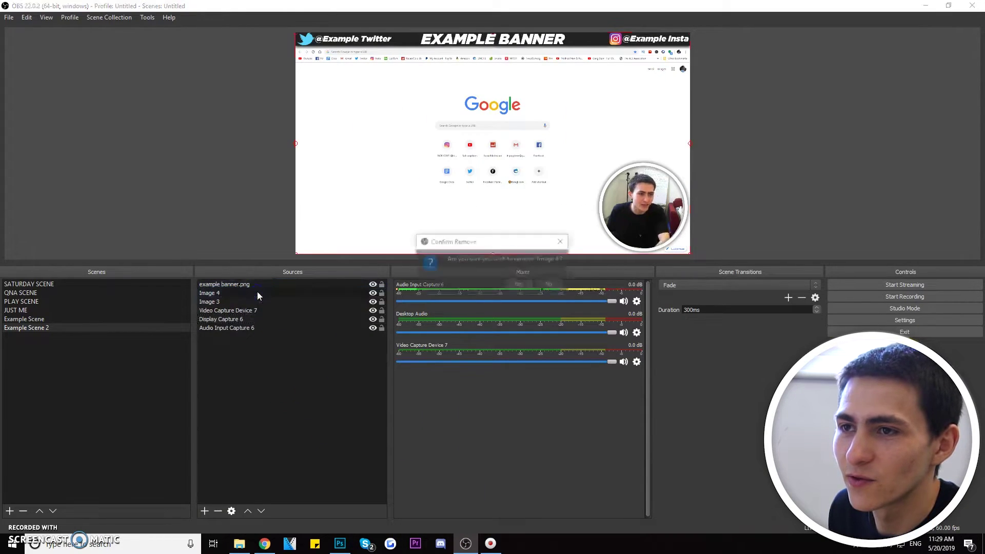
left_click(519, 283)
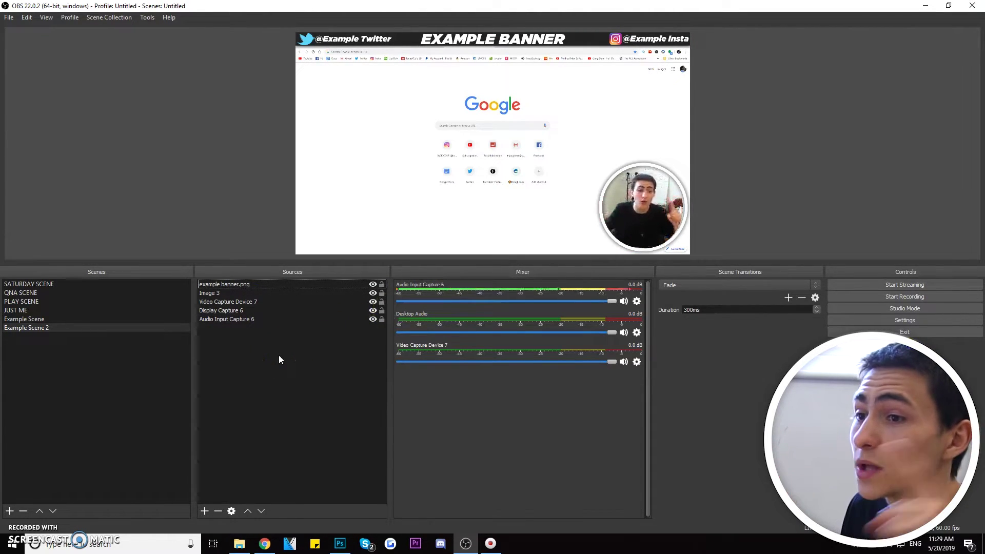
left_click(325, 363)
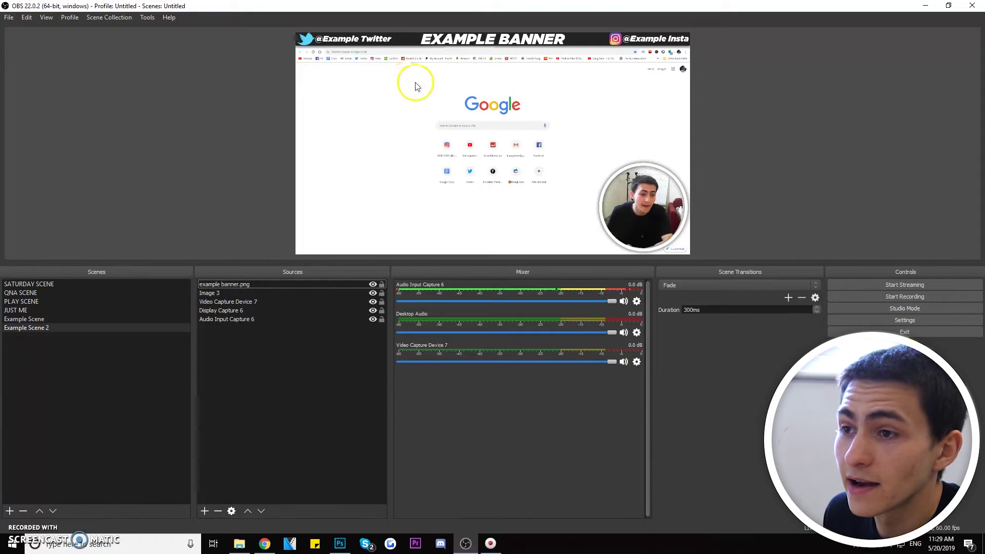
- In the OBS stream settings, choose YouTube / YouTube Gaming as the streaming service and locate the stream key field
left_click(9, 16)
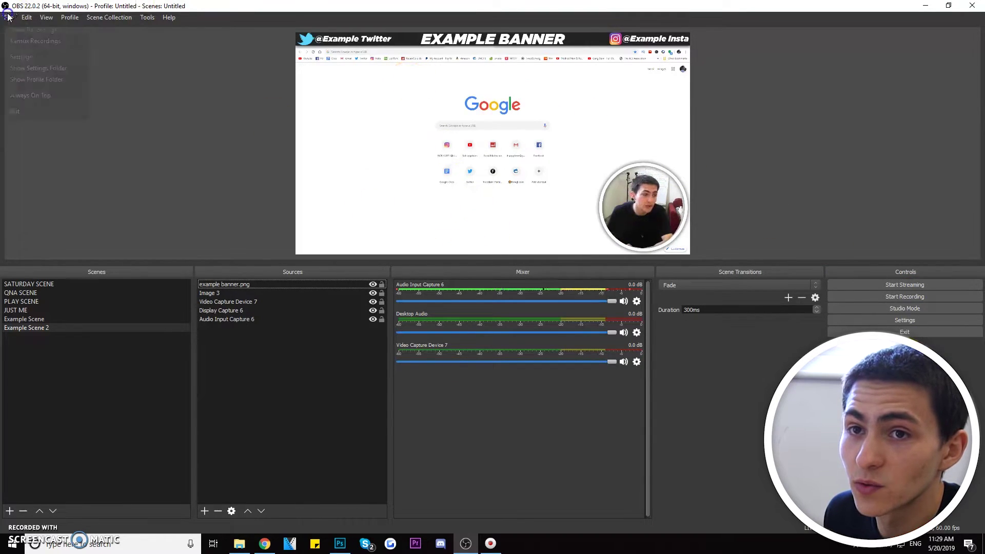
left_click(9, 17)
left_click(9, 17)
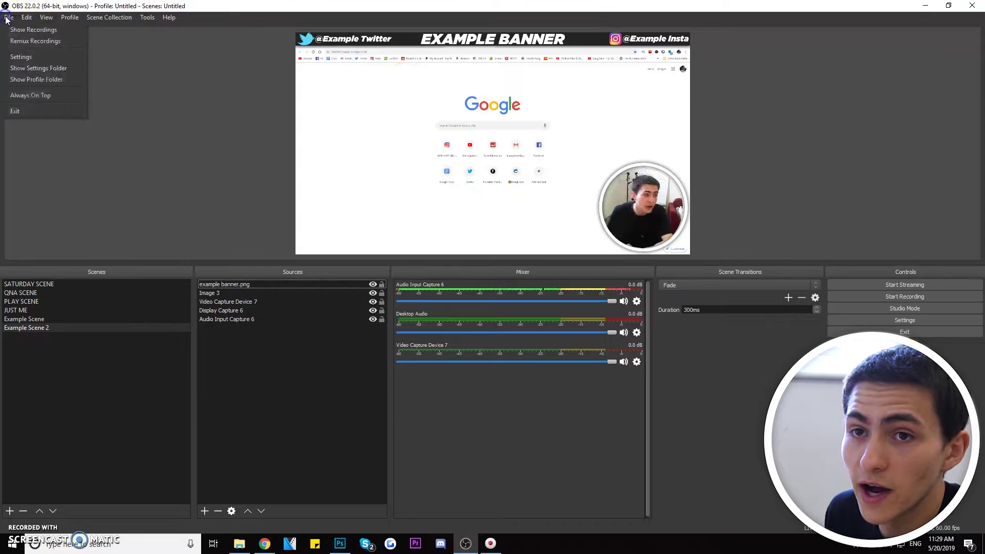
left_click(44, 56)
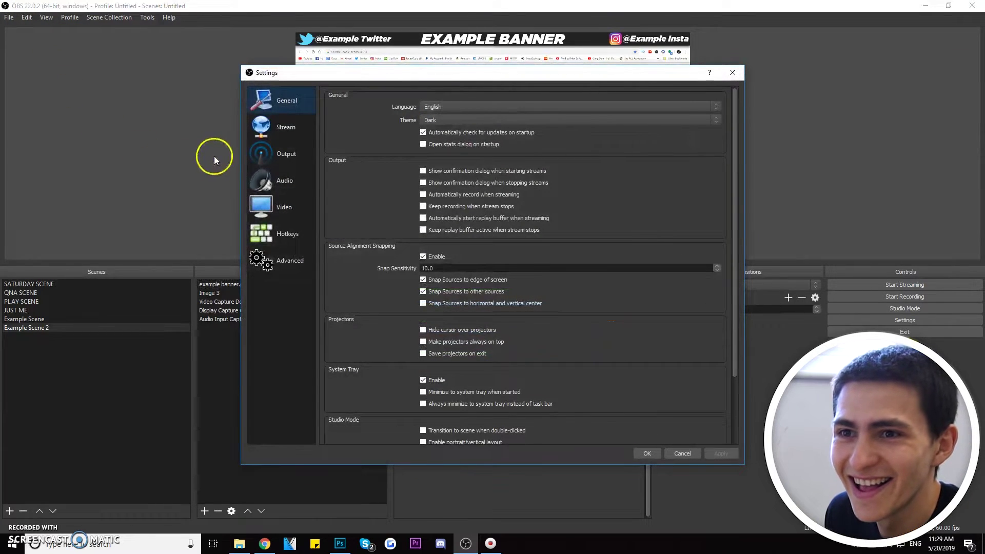
left_click(300, 132)
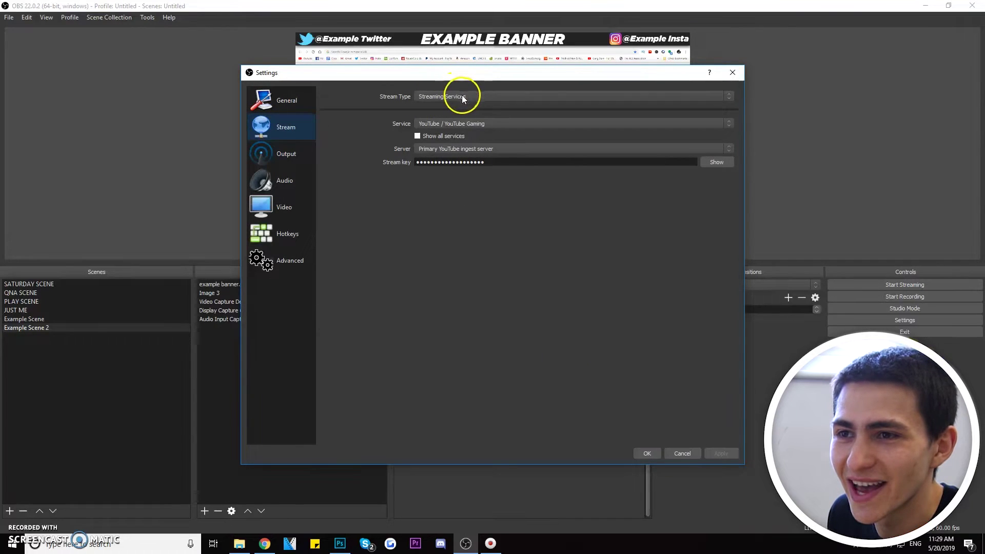
left_click(450, 123)
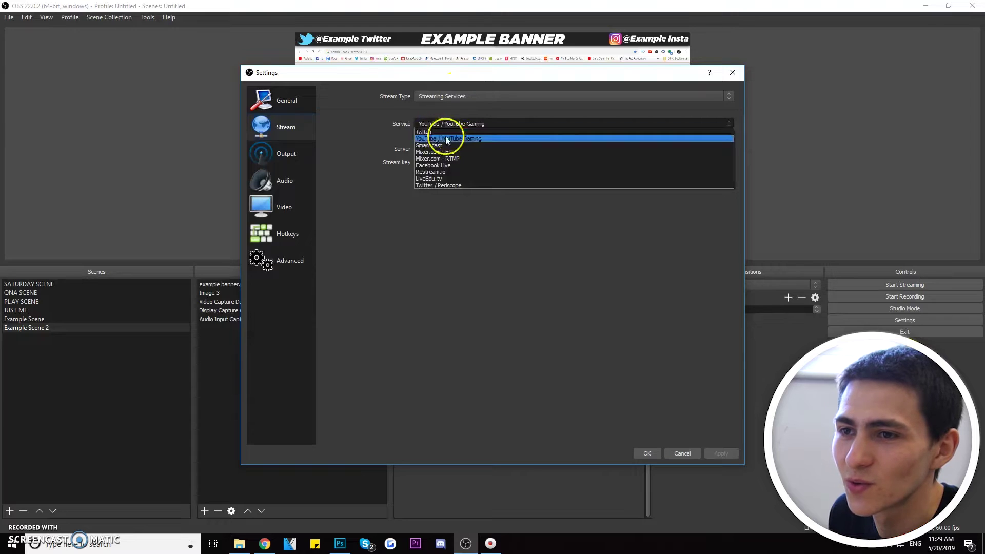
left_click(446, 139)
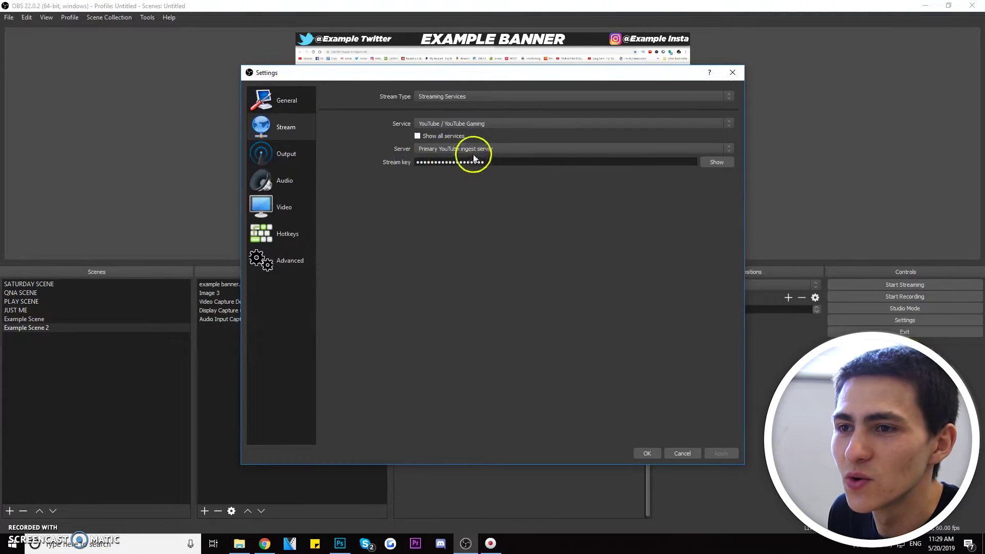
left_click(413, 164)
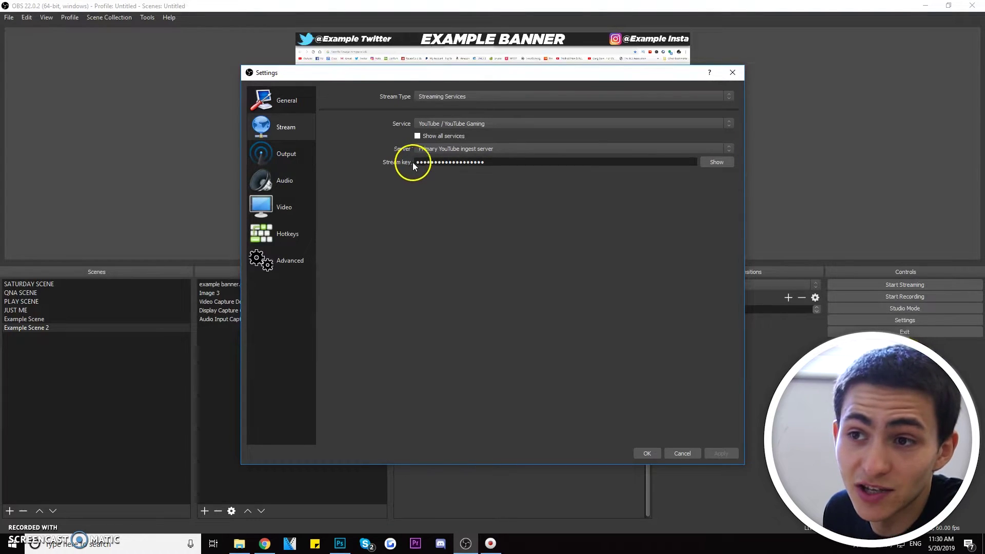
- Review the output settings for the streaming bitrate and the recording path, and accept the settings
left_click(293, 151)
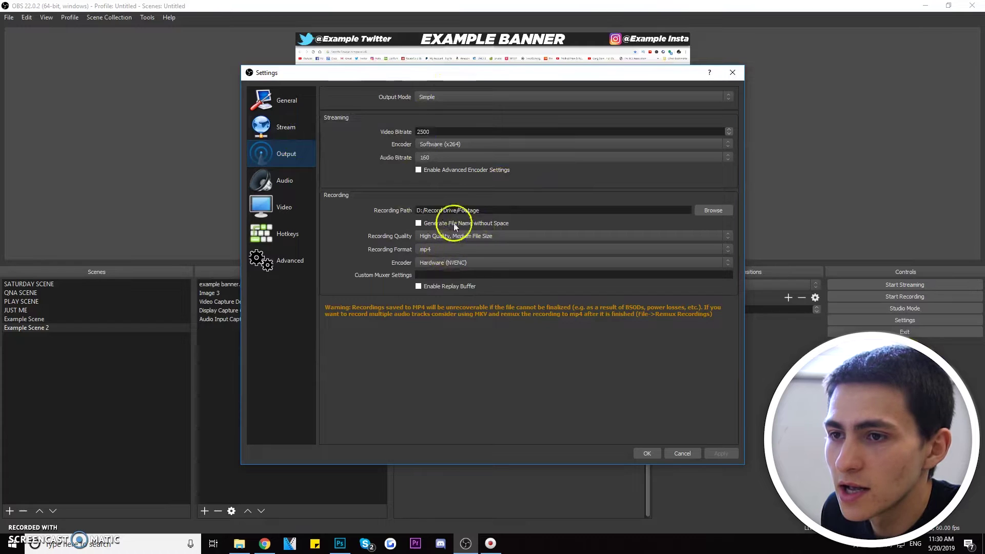
left_click(393, 211)
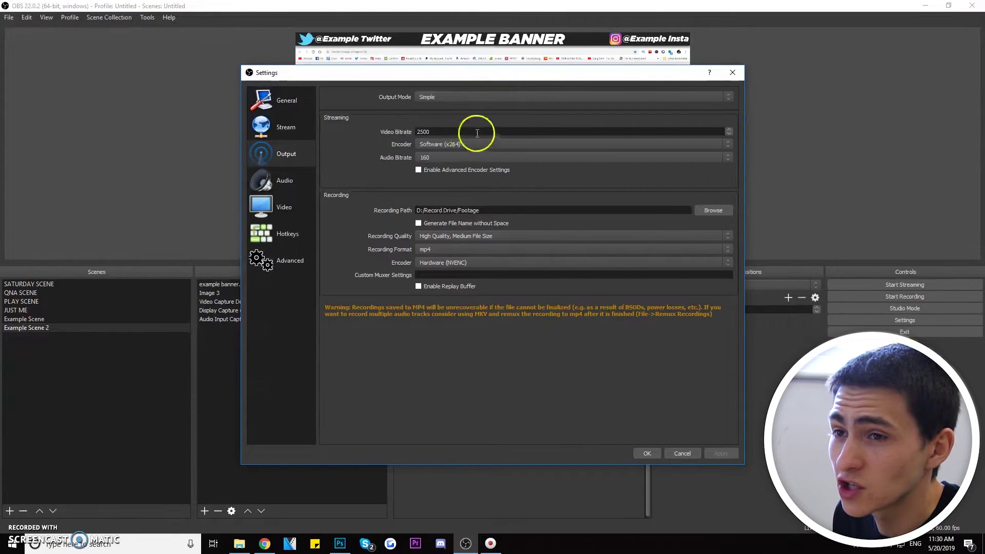
left_click(648, 451)
- Record a short test clip of Example Scene 2
left_click(915, 298)
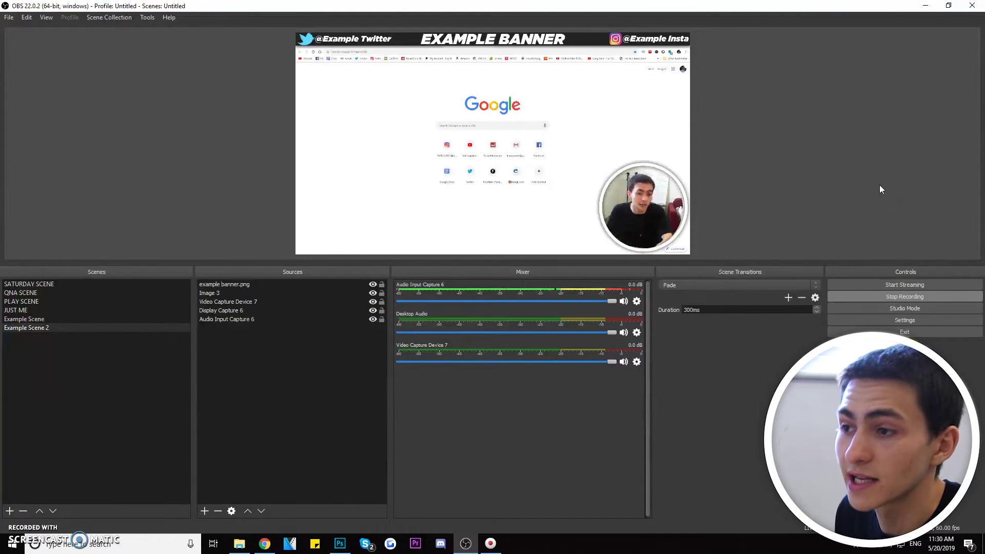
left_click(917, 296)
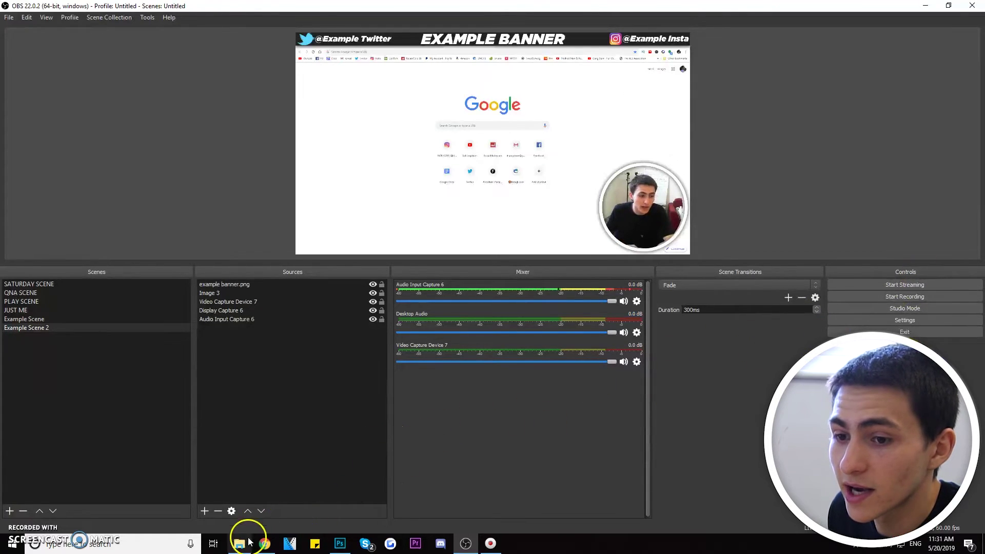
- In File Explorer, play the newest recording from the Record Drive's Footage folder, mute it and check the banner
left_click(240, 542)
left_click(160, 80)
double_click(236, 121)
scroll(502, 395, "down", 5)
double_click(551, 483)
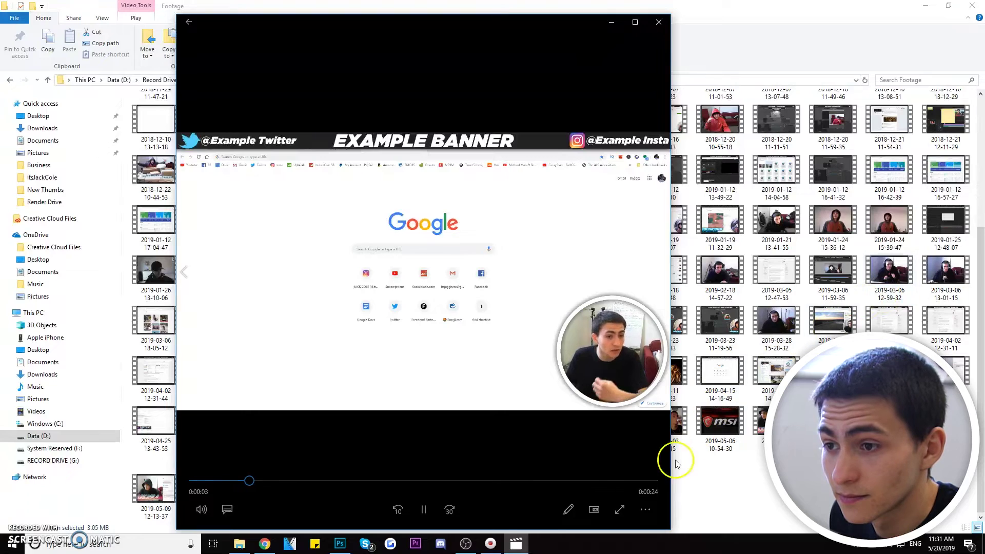
left_click(203, 510)
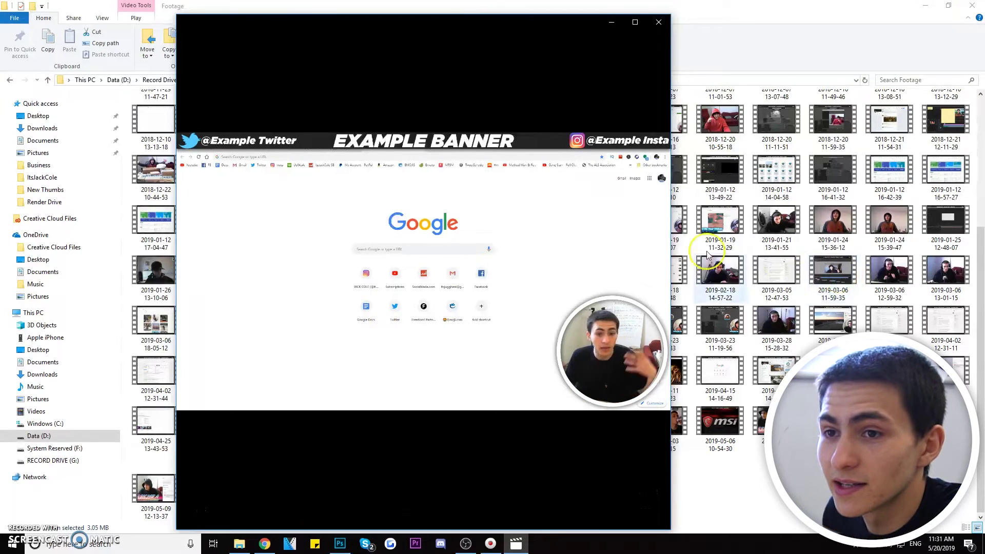
left_click(280, 132)
left_click(631, 136)
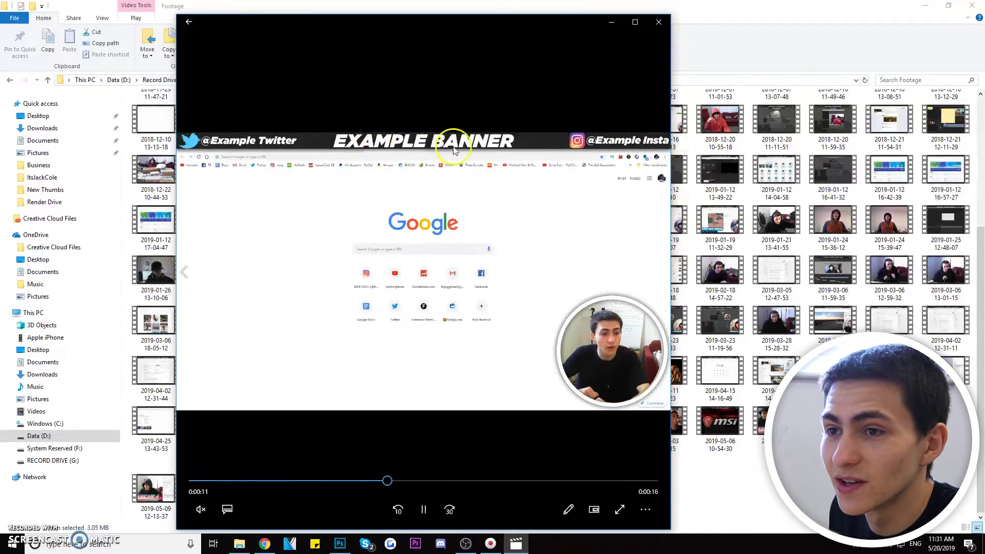
- Check the test recording in full-screen playback, including the circular webcam, and close the video player
double_click(503, 162)
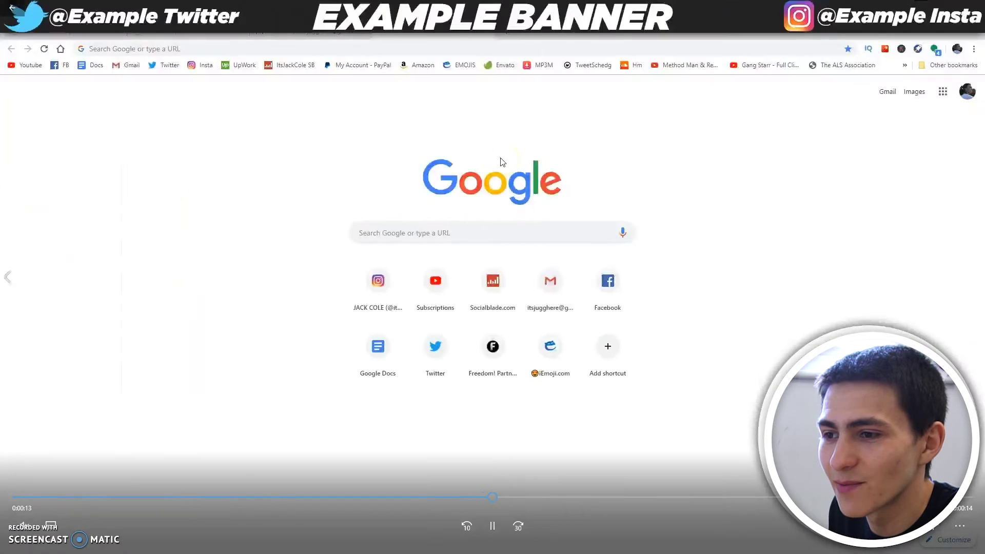
double_click(502, 162)
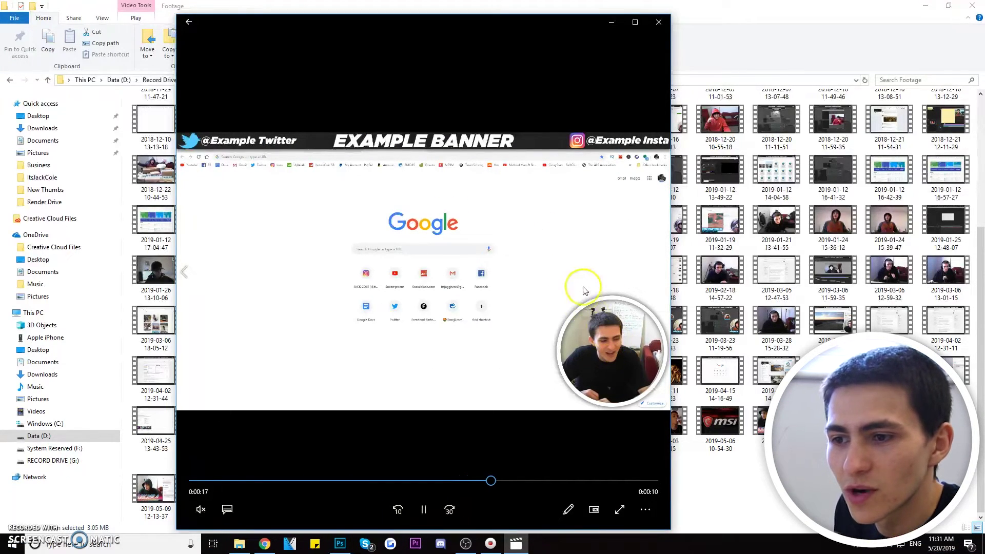
double_click(536, 261)
double_click(541, 241)
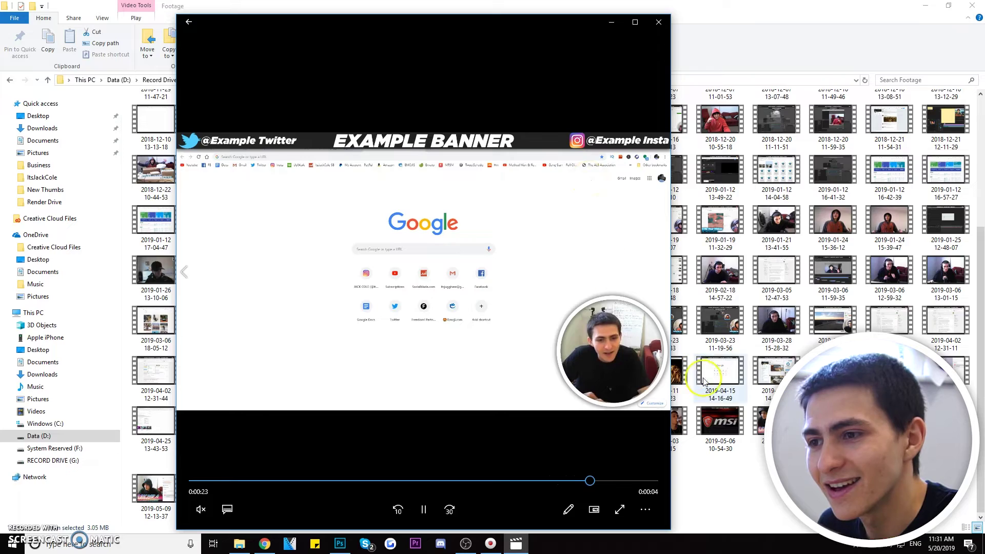
double_click(627, 378)
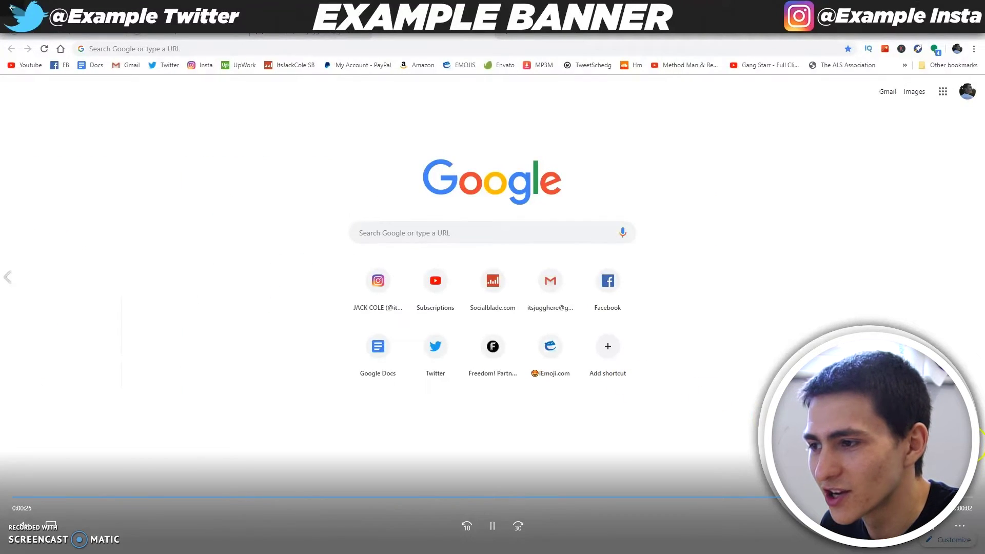
key("Escape")
left_click(673, 11)
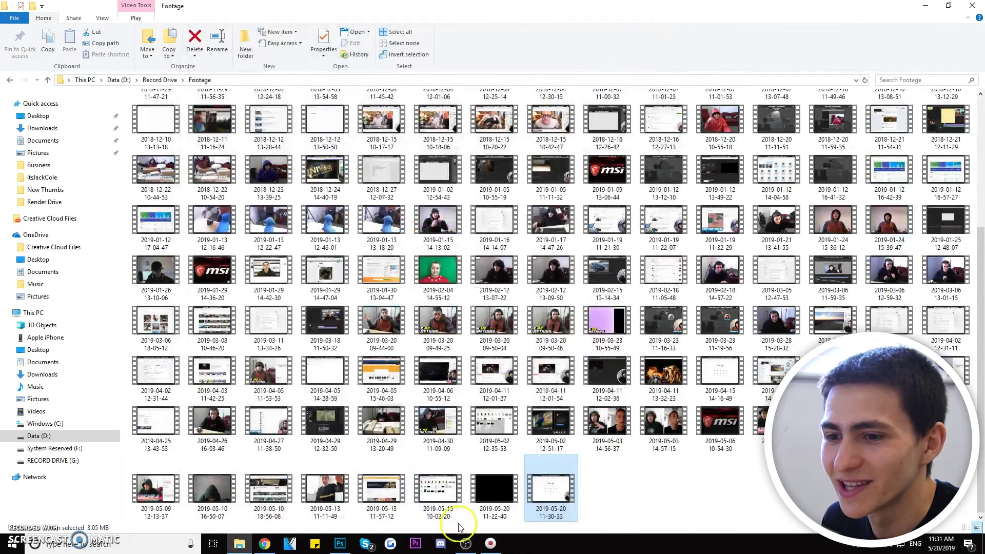
- Switch back to OBS and stretch the Video Capture Device 7 webcam source slightly outward at its lower-right corner
left_click(474, 550)
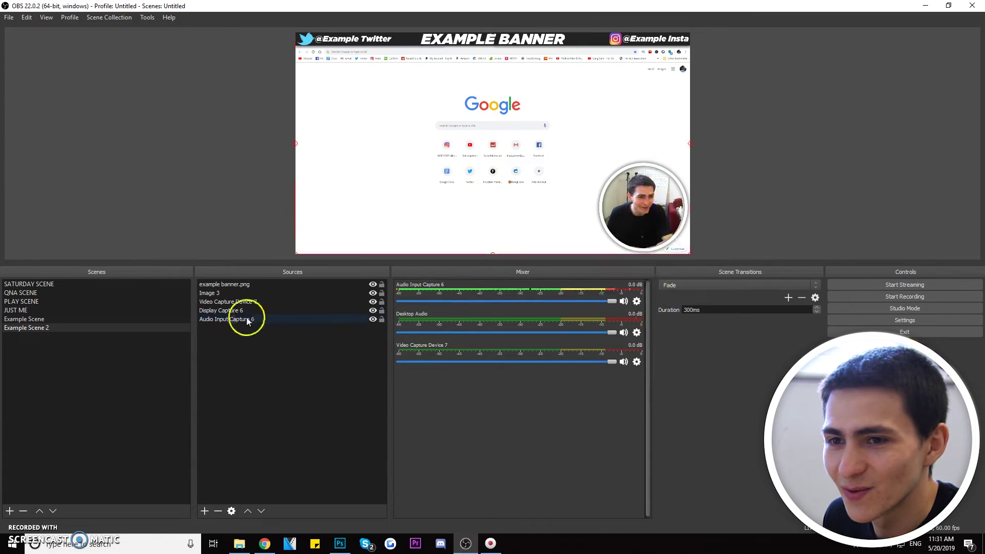
left_click(242, 302)
left_click_drag(718, 249, 721, 248)
left_click(544, 369)
left_click(316, 404)
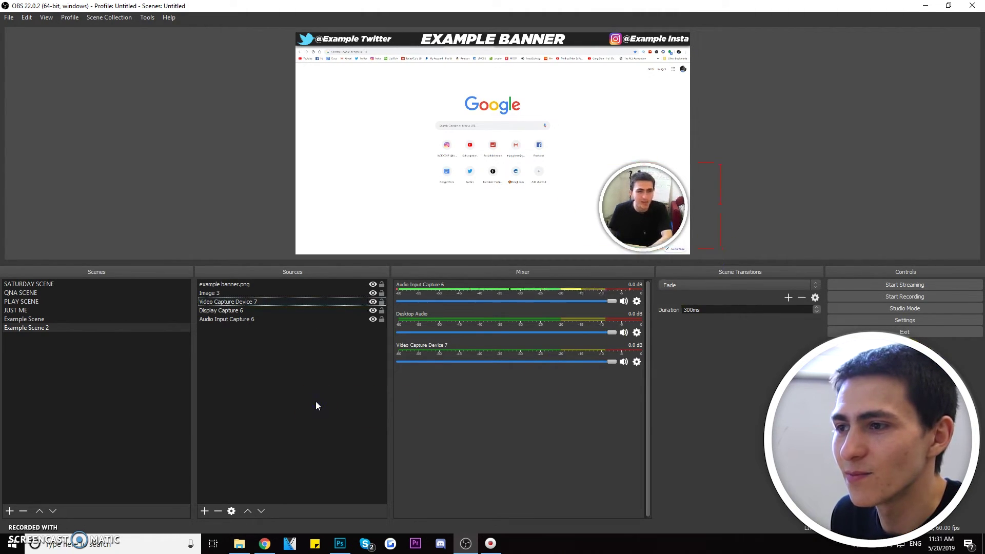